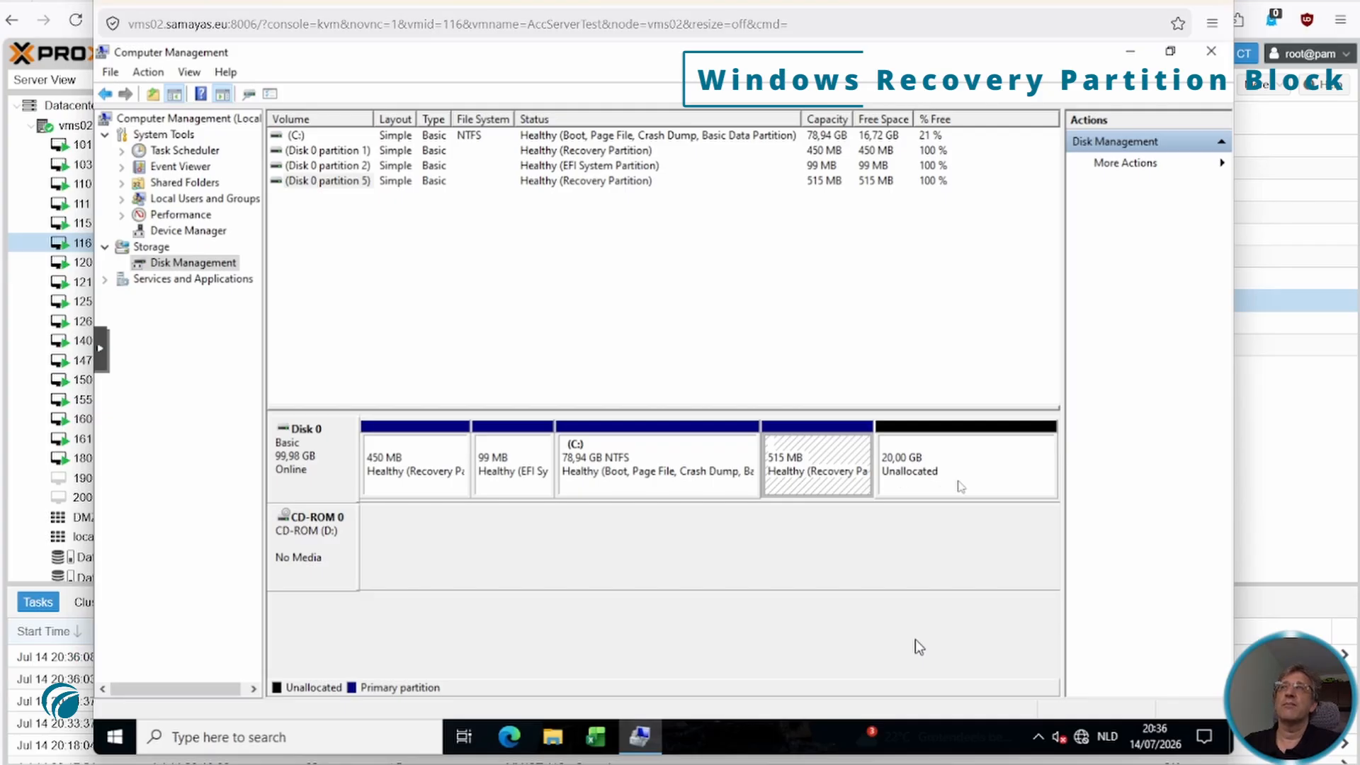
Step: Check which actions are offered for the unallocated space and the 515 MB recovery partition next to C: on Disk 0
right_click(964, 456)
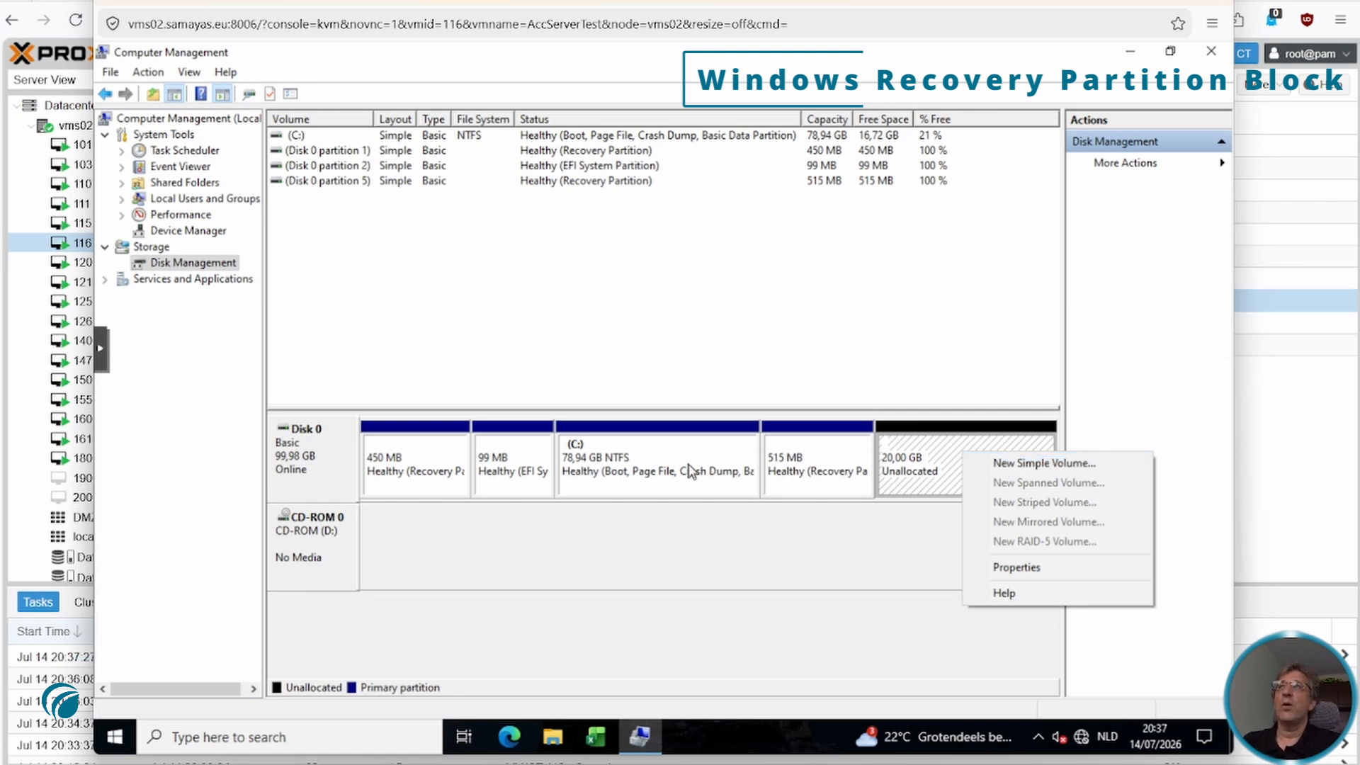
click(715, 469)
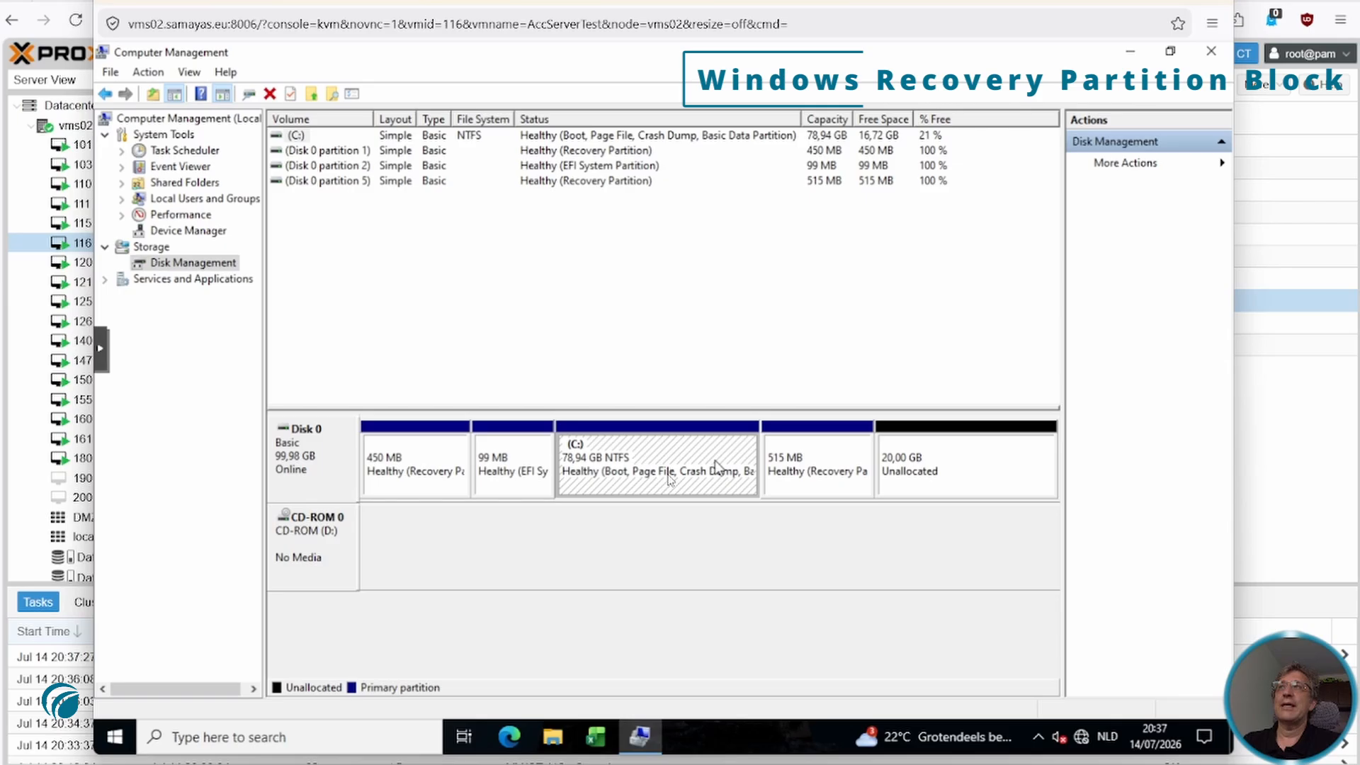
right_click(797, 467)
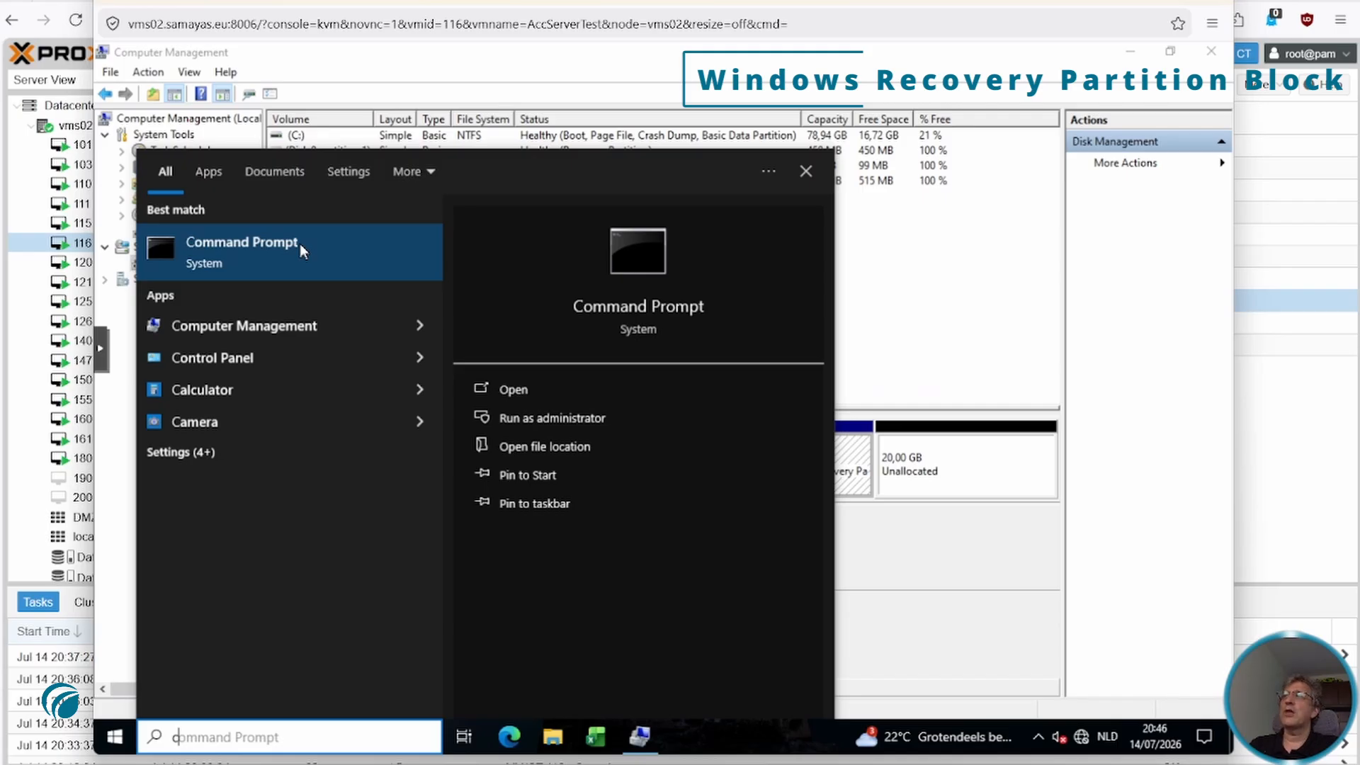
Step: Open Command Prompt as administrator and show the Windows recovery configuration with reagentc /info
right_click(300, 243)
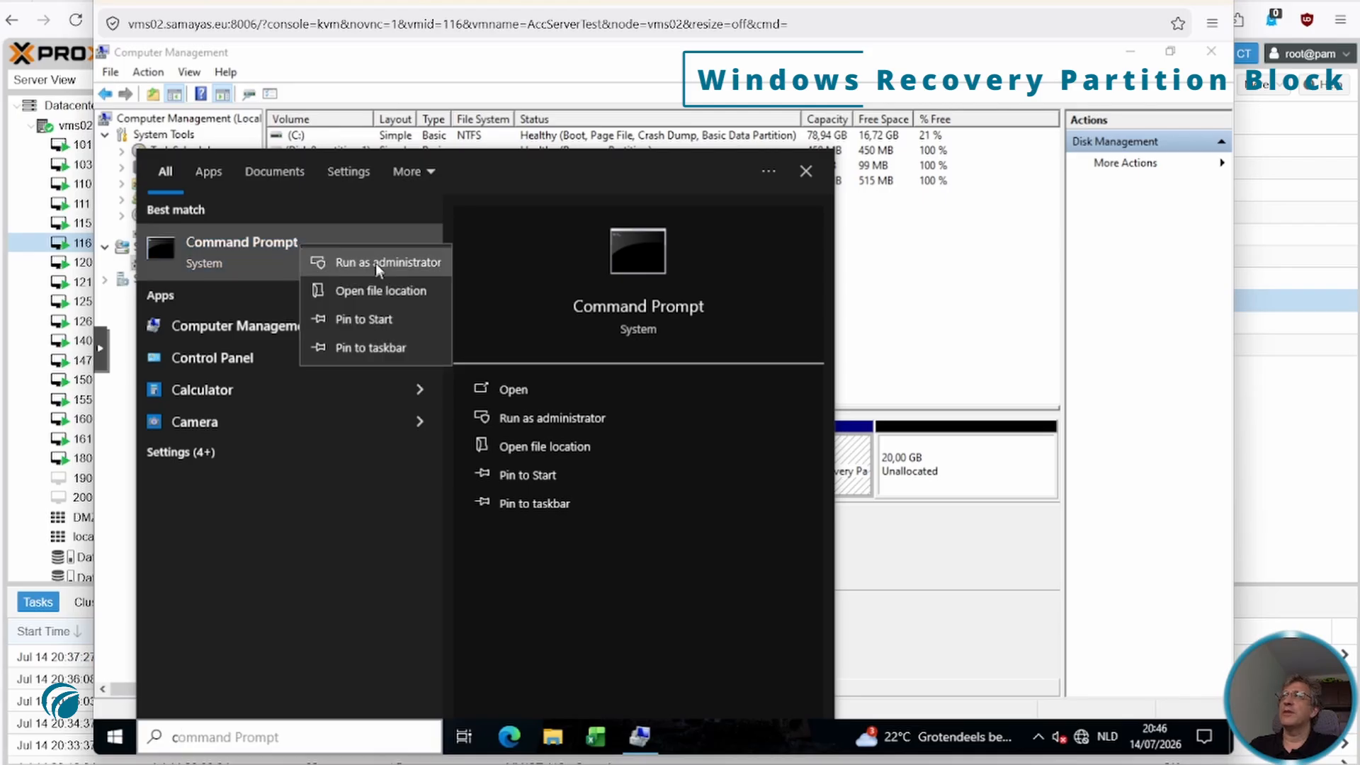
click(375, 262)
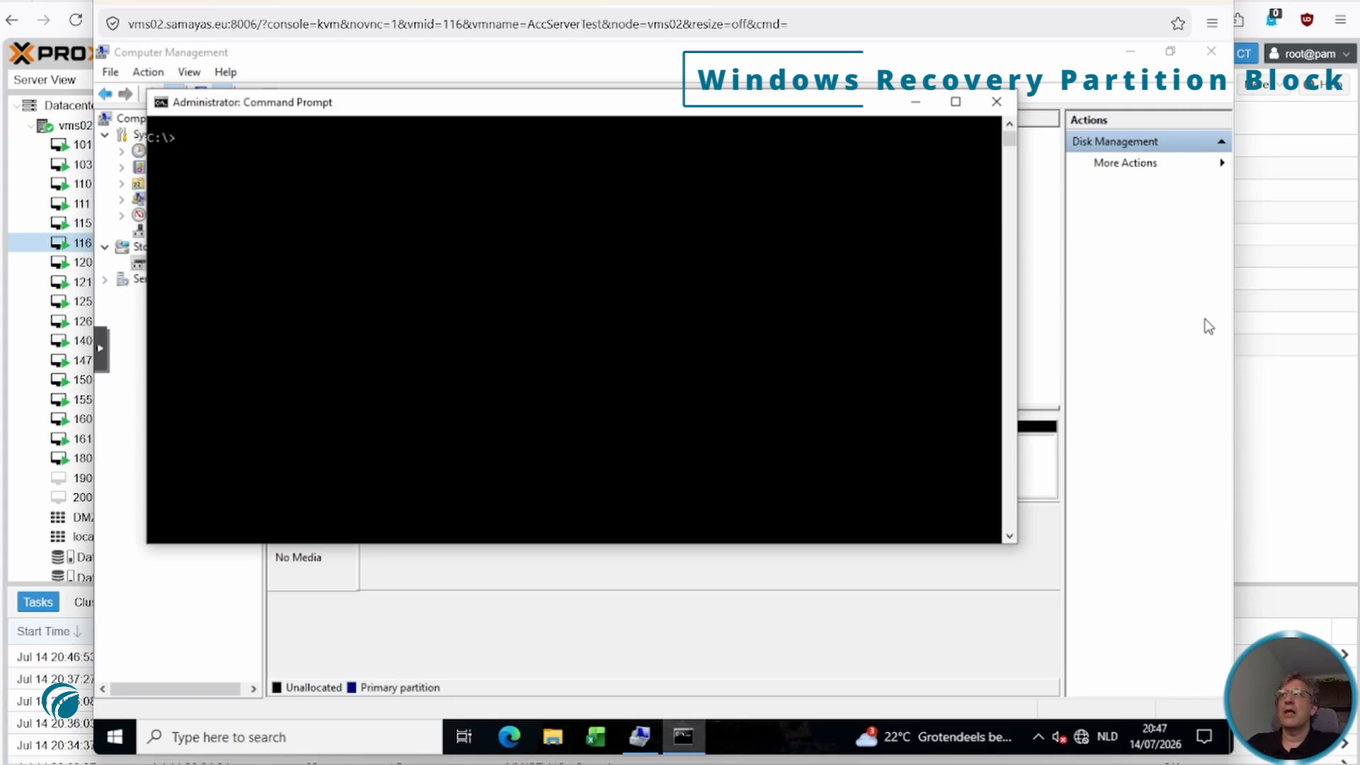
text(reagentc /info)
key(Return)
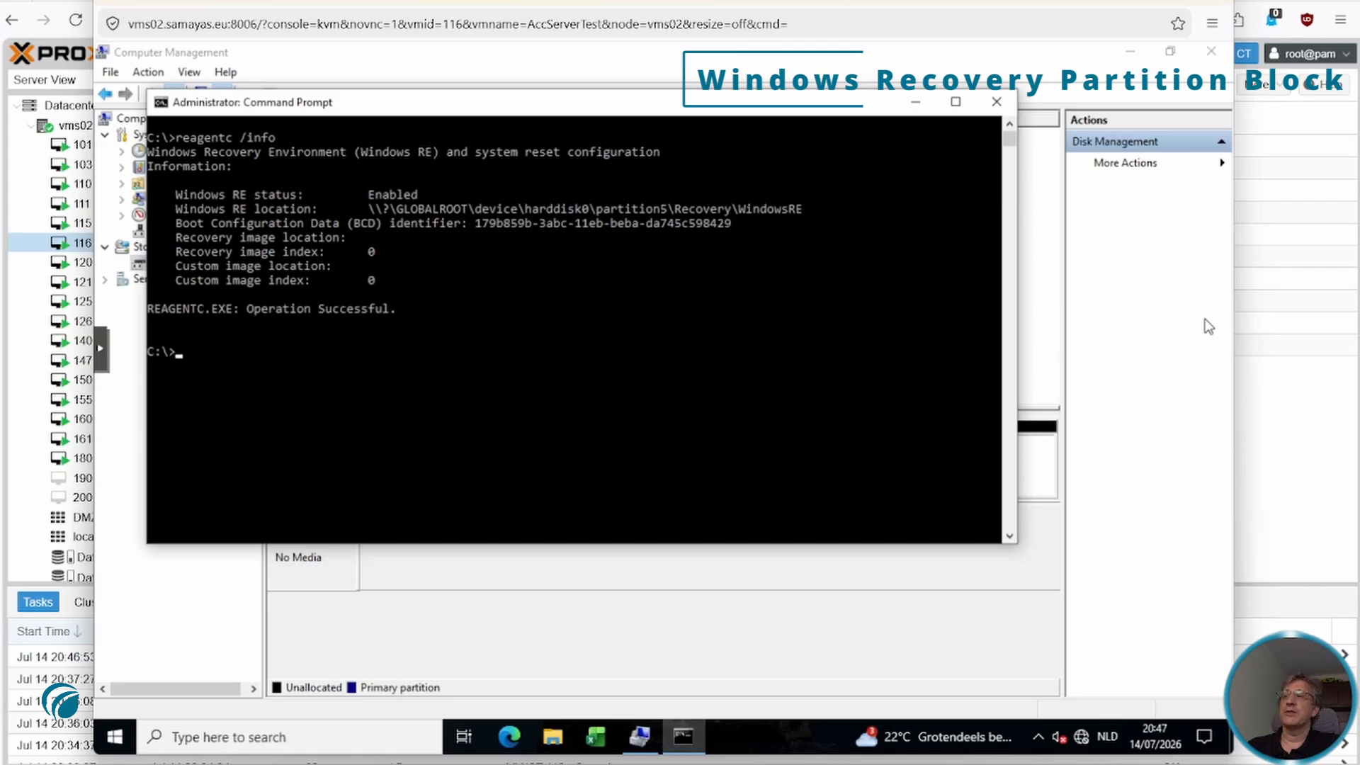
Step: Disable the Windows recovery environment with reagentc /disable and recheck its status with reagentc /info
text(reagentc /disable)
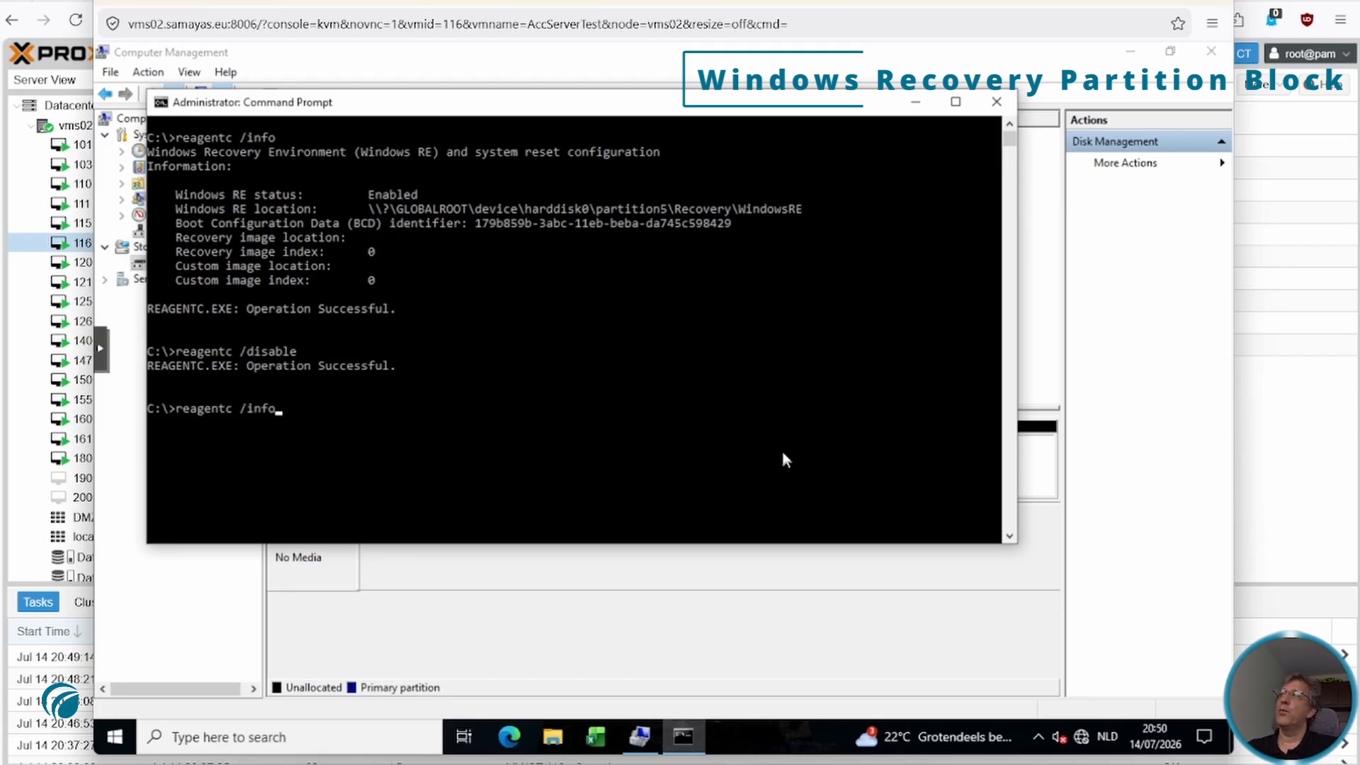
key(Return)
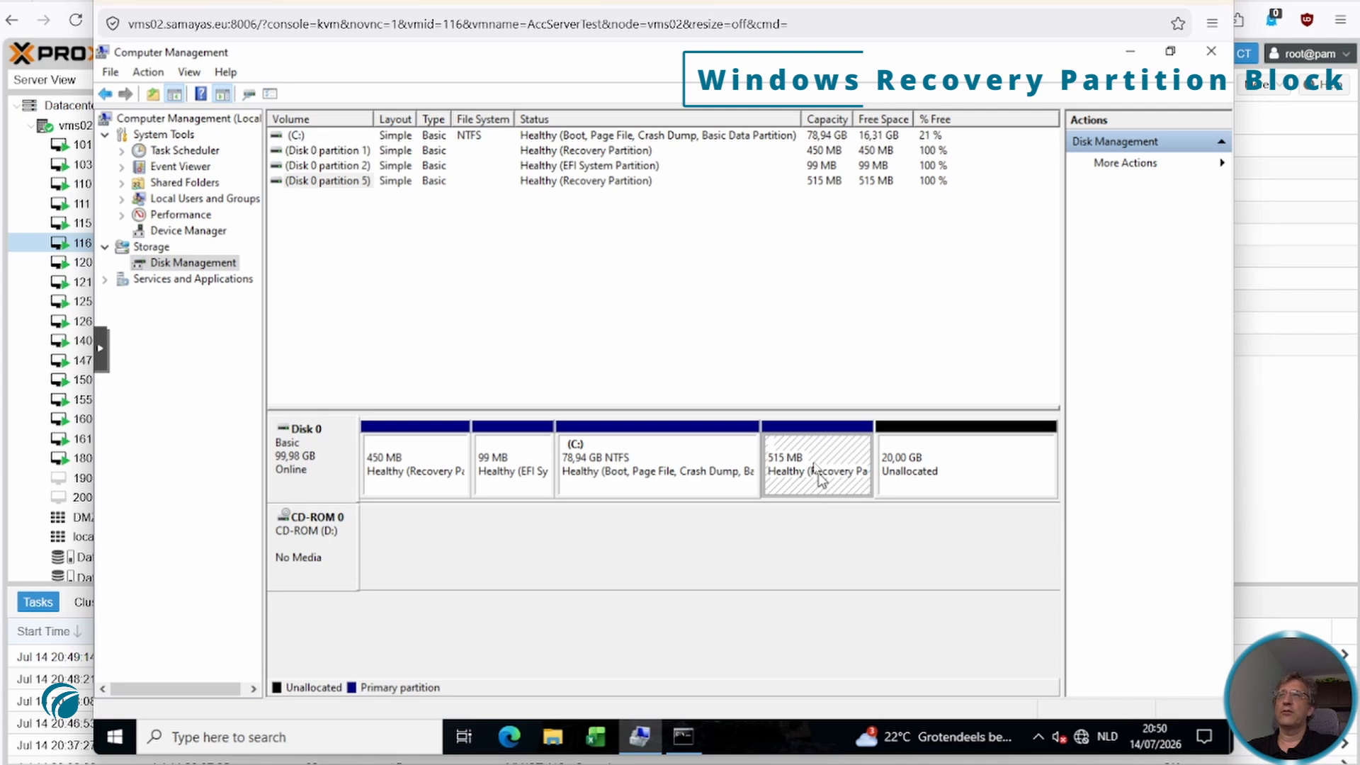
right_click(814, 462)
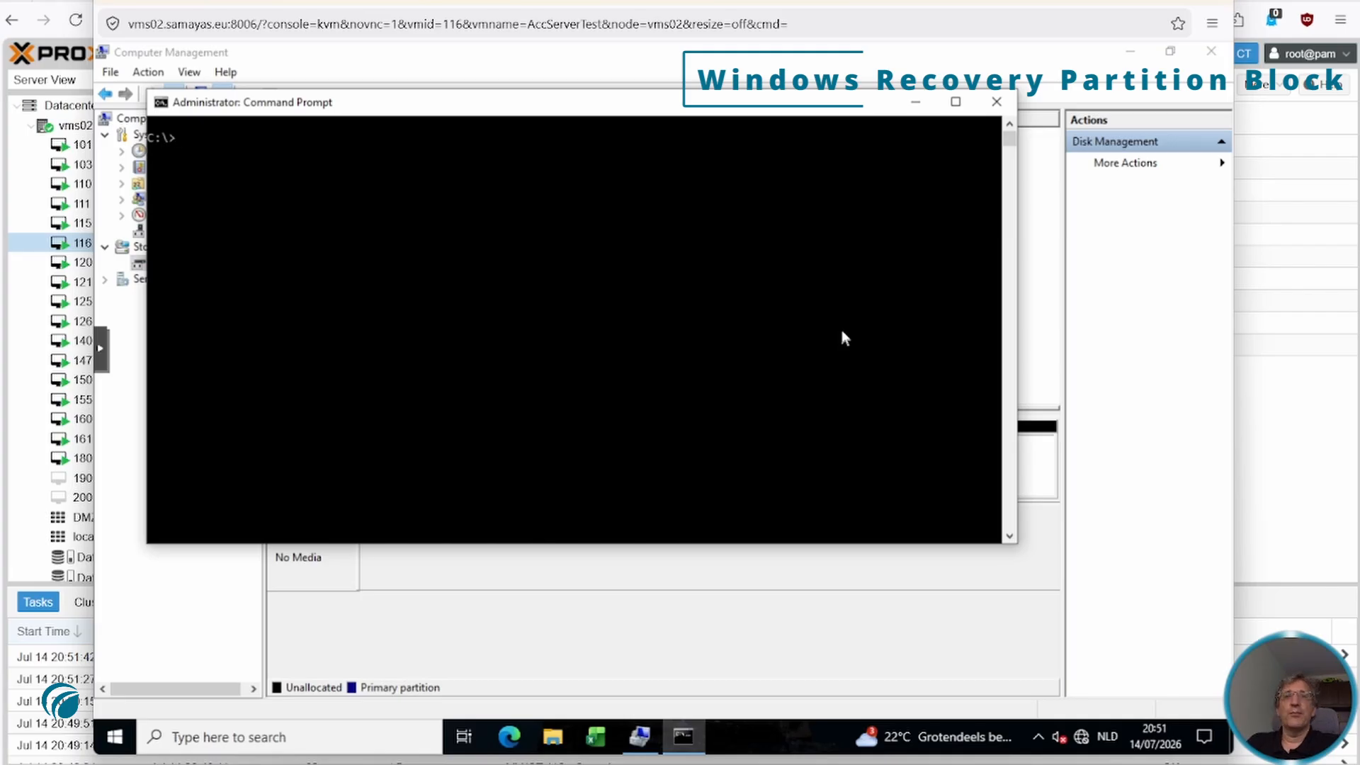
Step: Start diskpart in the administrator command prompt and list the disks
text(diskpart)
key(Return)
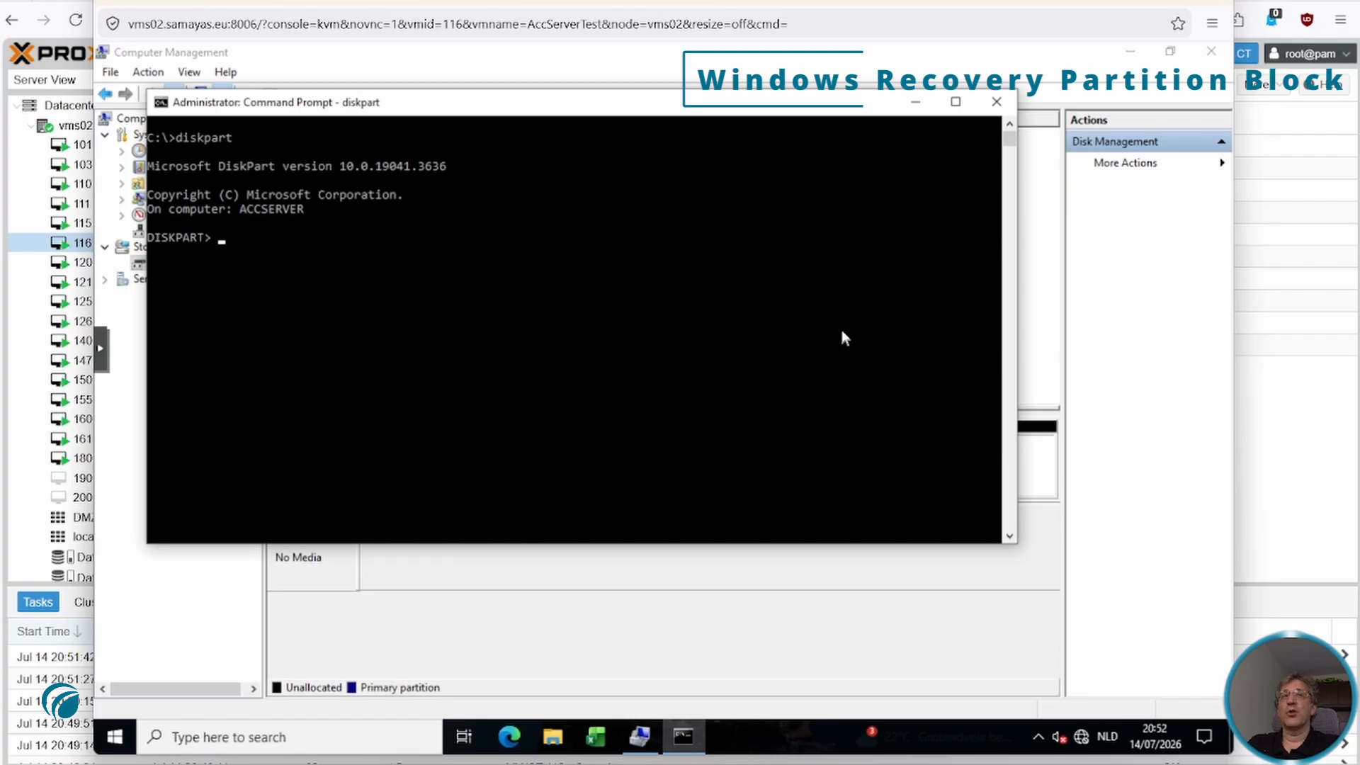
text(list disk)
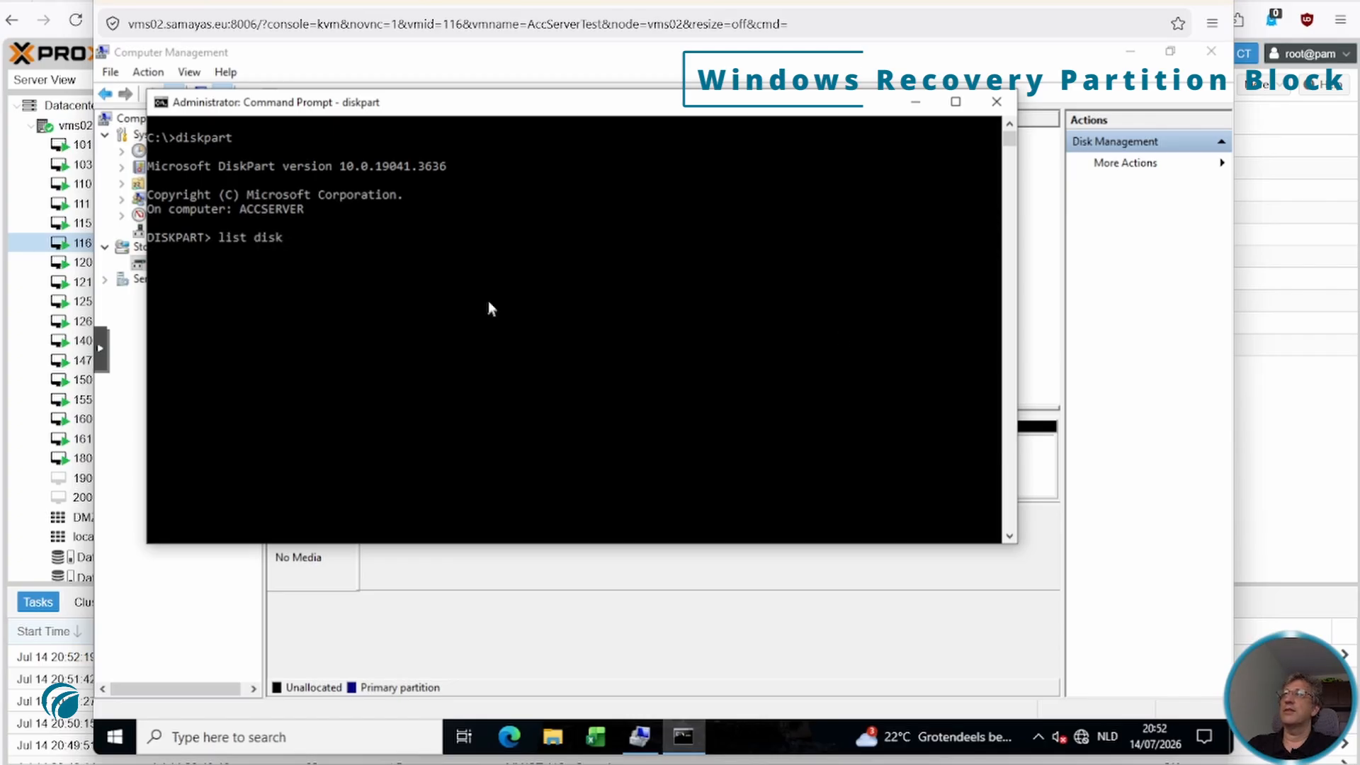
key(Return)
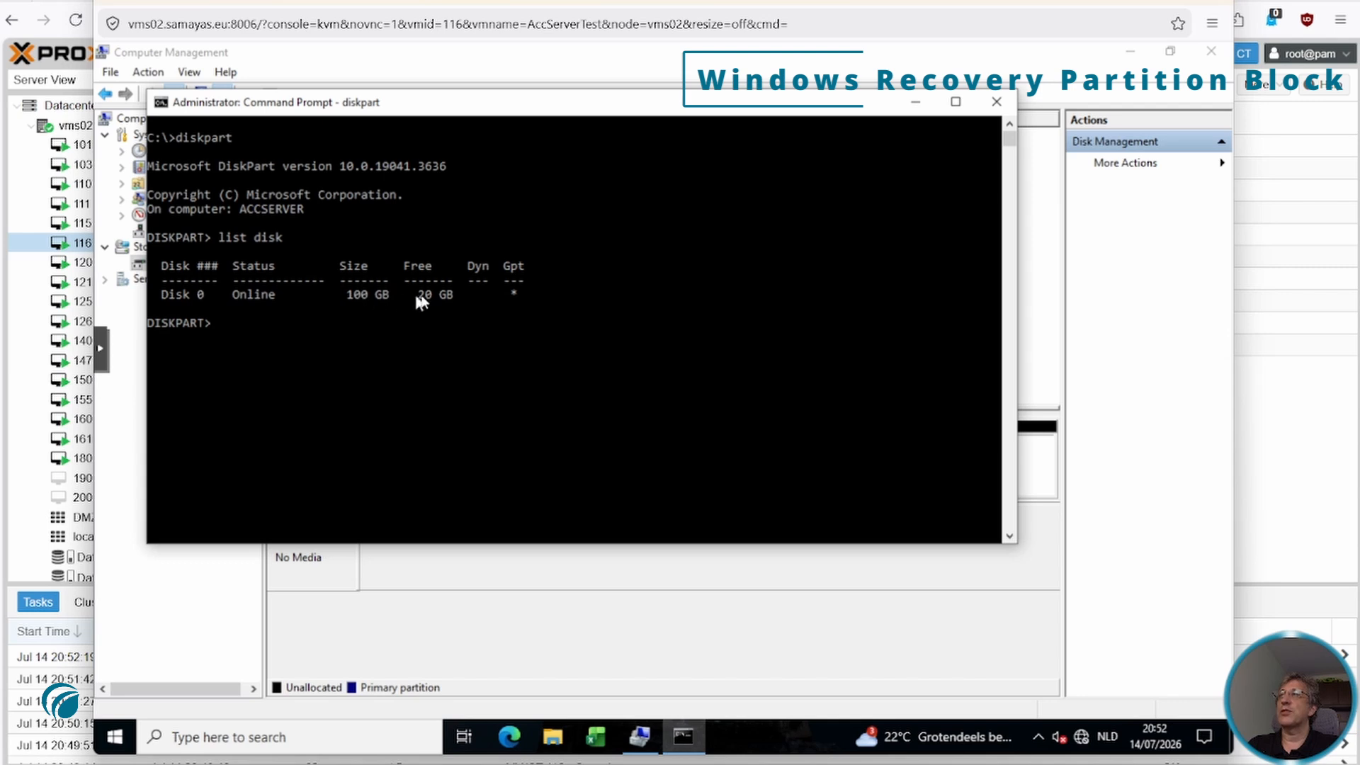
Step: Select disk 0 in DiskPart and list its partitions
click(714, 313)
text(select disk 0)
key(Return)
text(list partition)
key(Return)
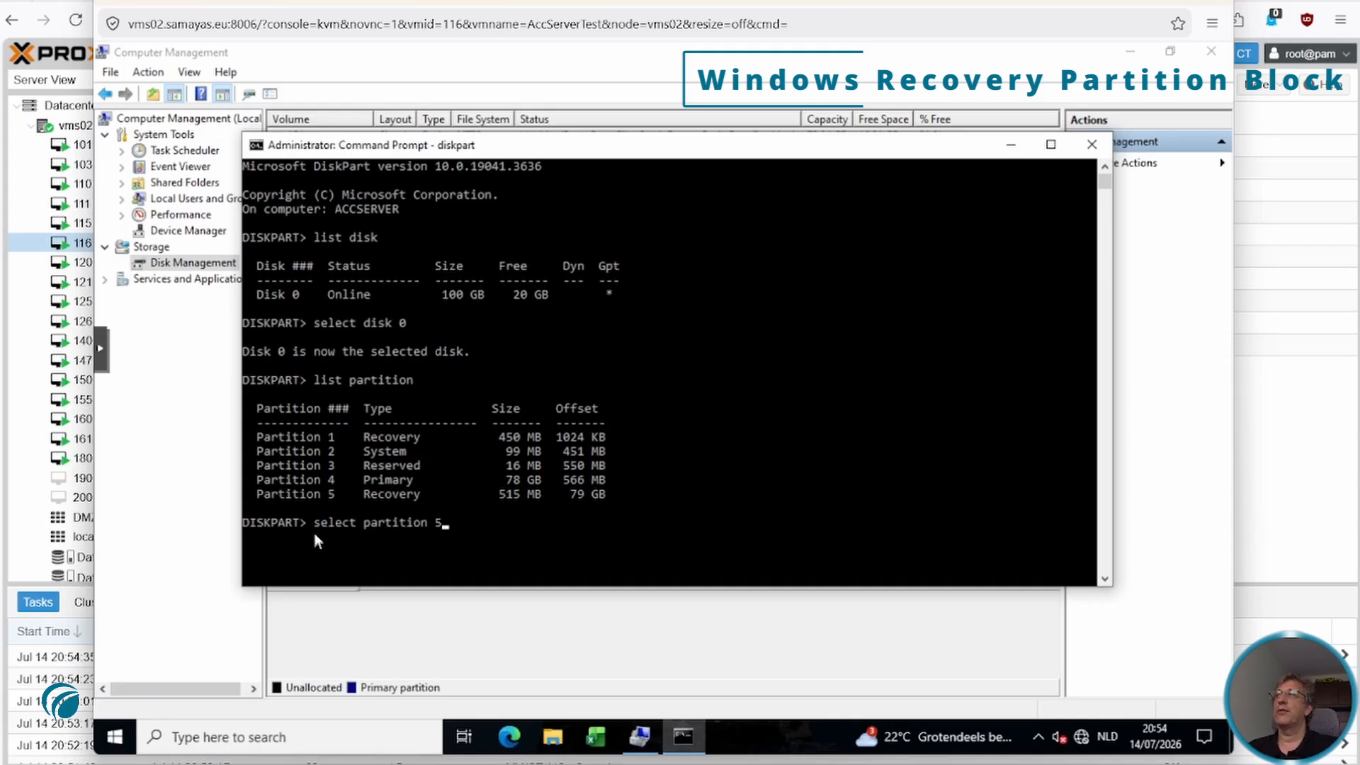
Step: Select partition 5, delete it with the override option, and list the remaining partitions
key(Return)
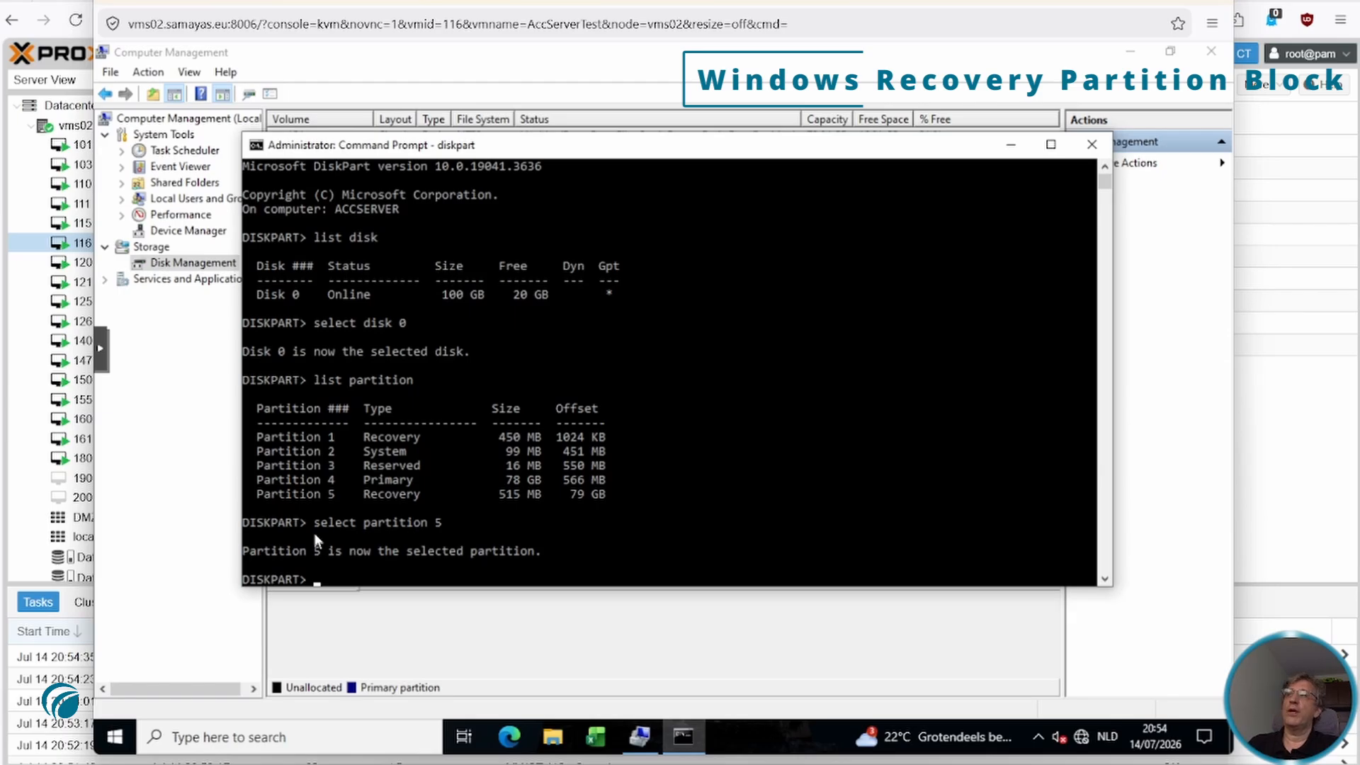
text(delete partition override)
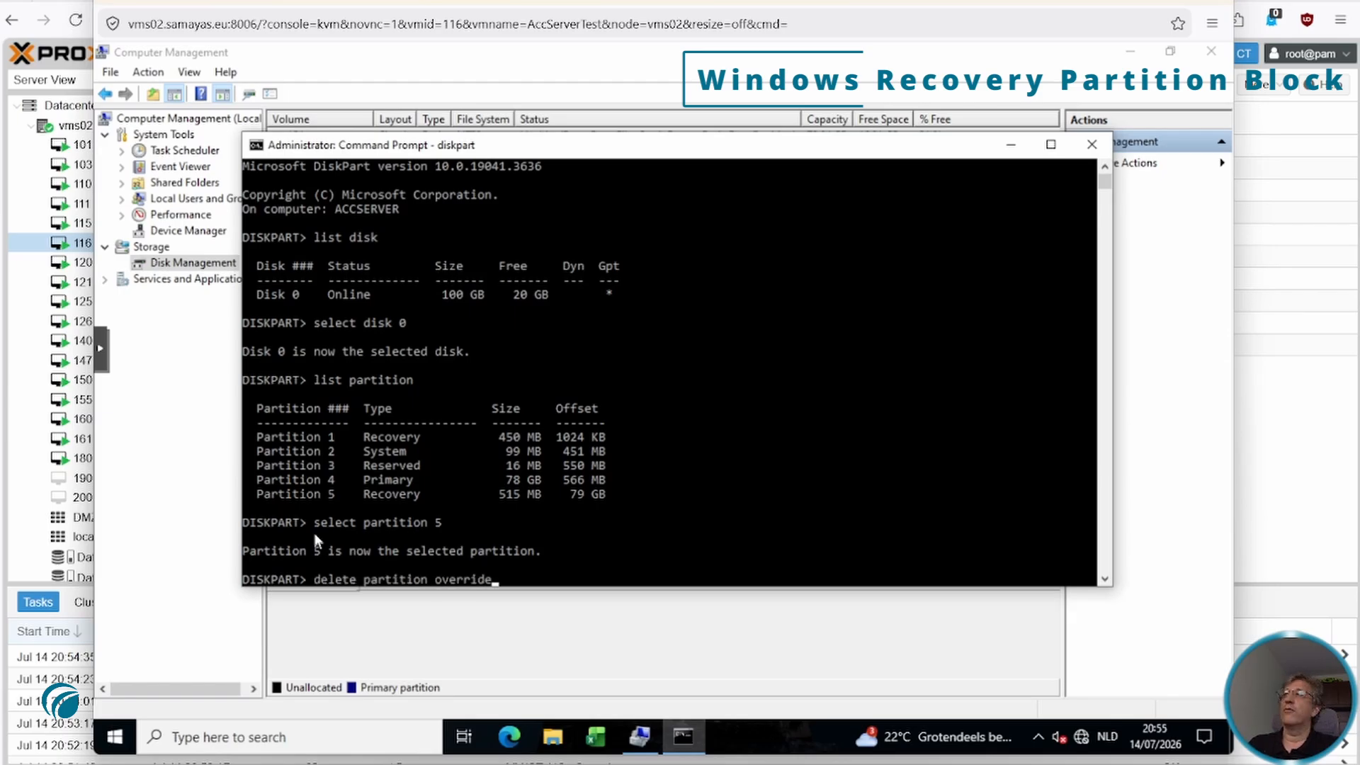
key(Return)
text(list partition)
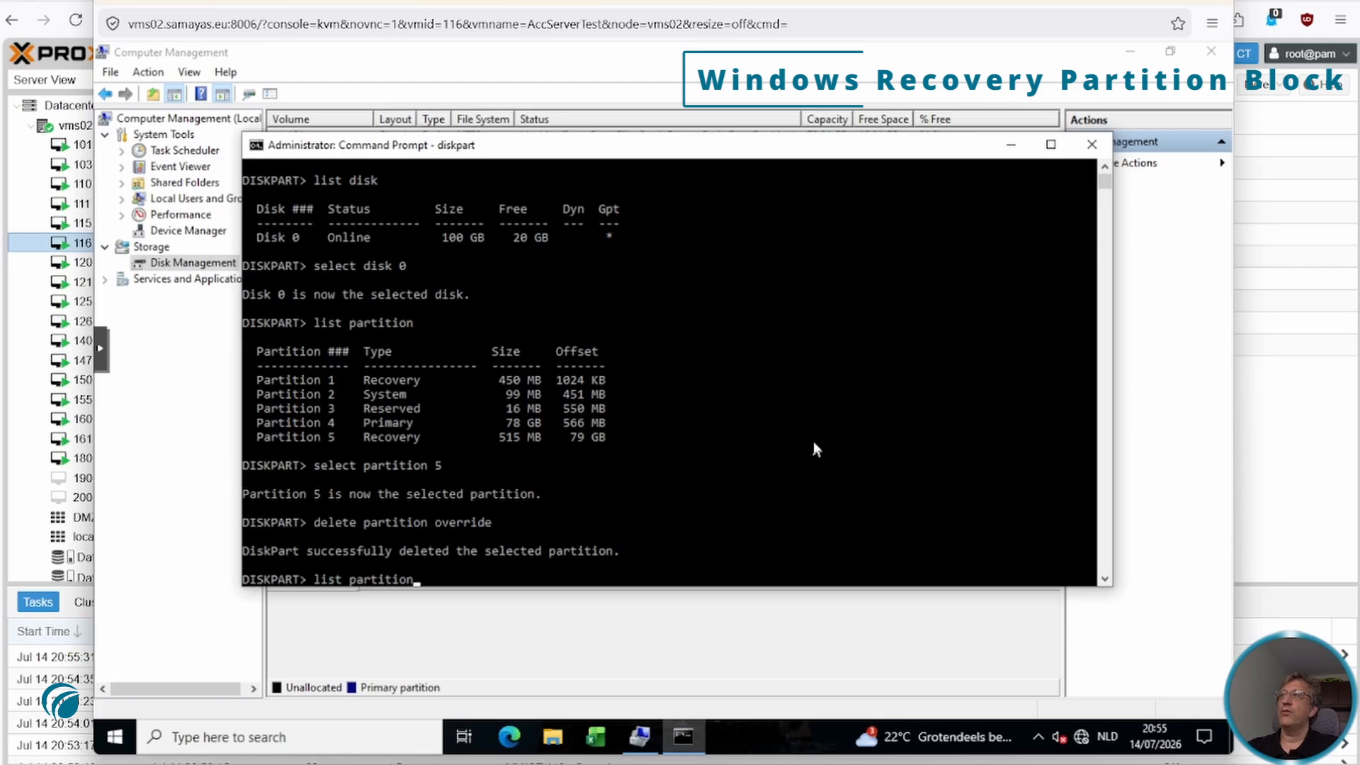
key(Return)
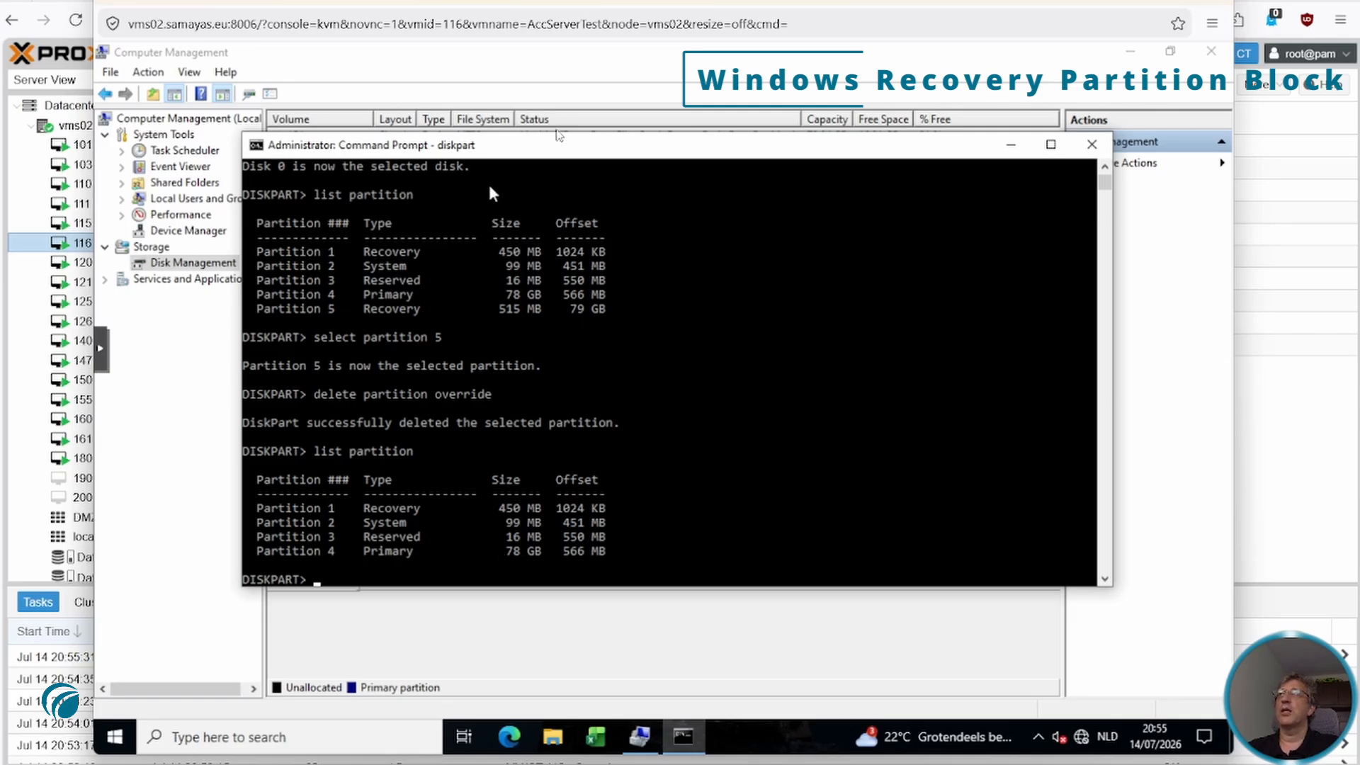
Step: In Disk Management, extend the C: volume by 19996 MB from the adjacent unallocated space
click(664, 47)
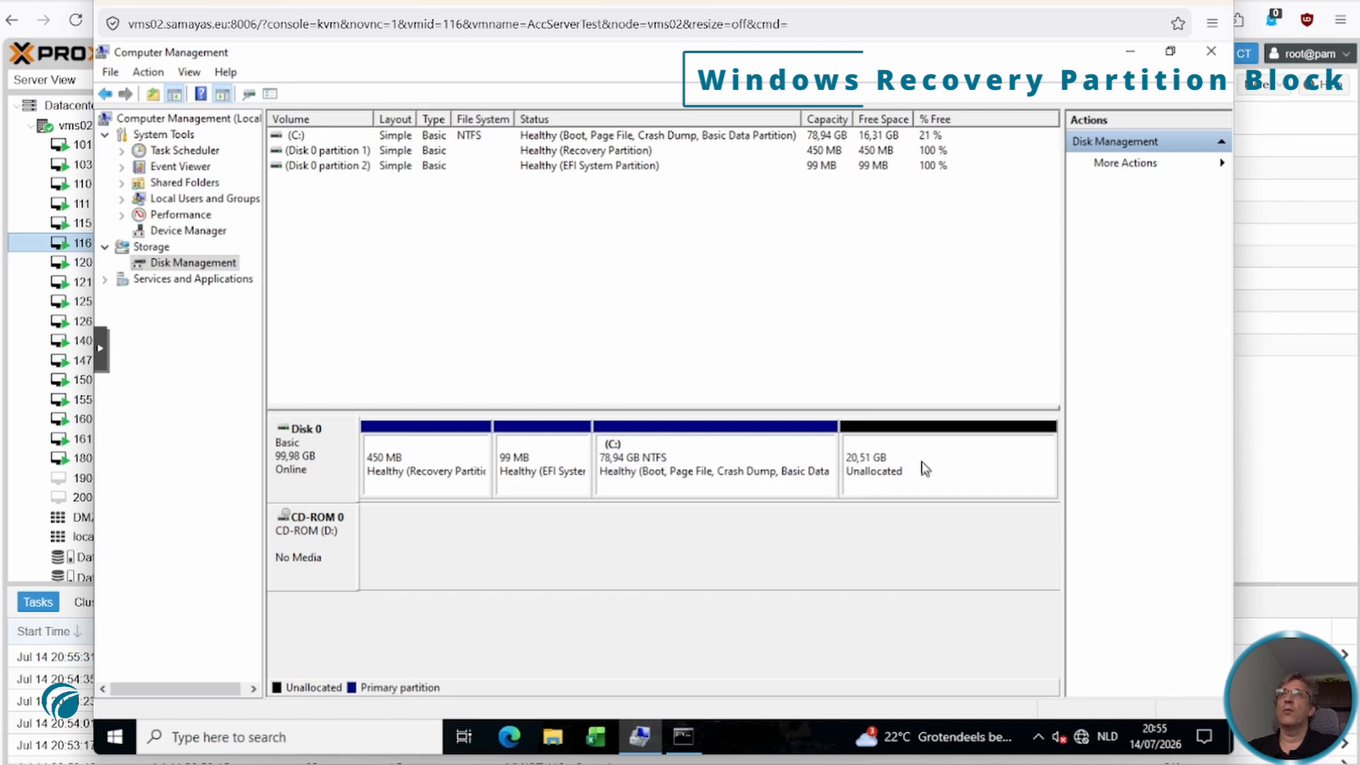
click(709, 475)
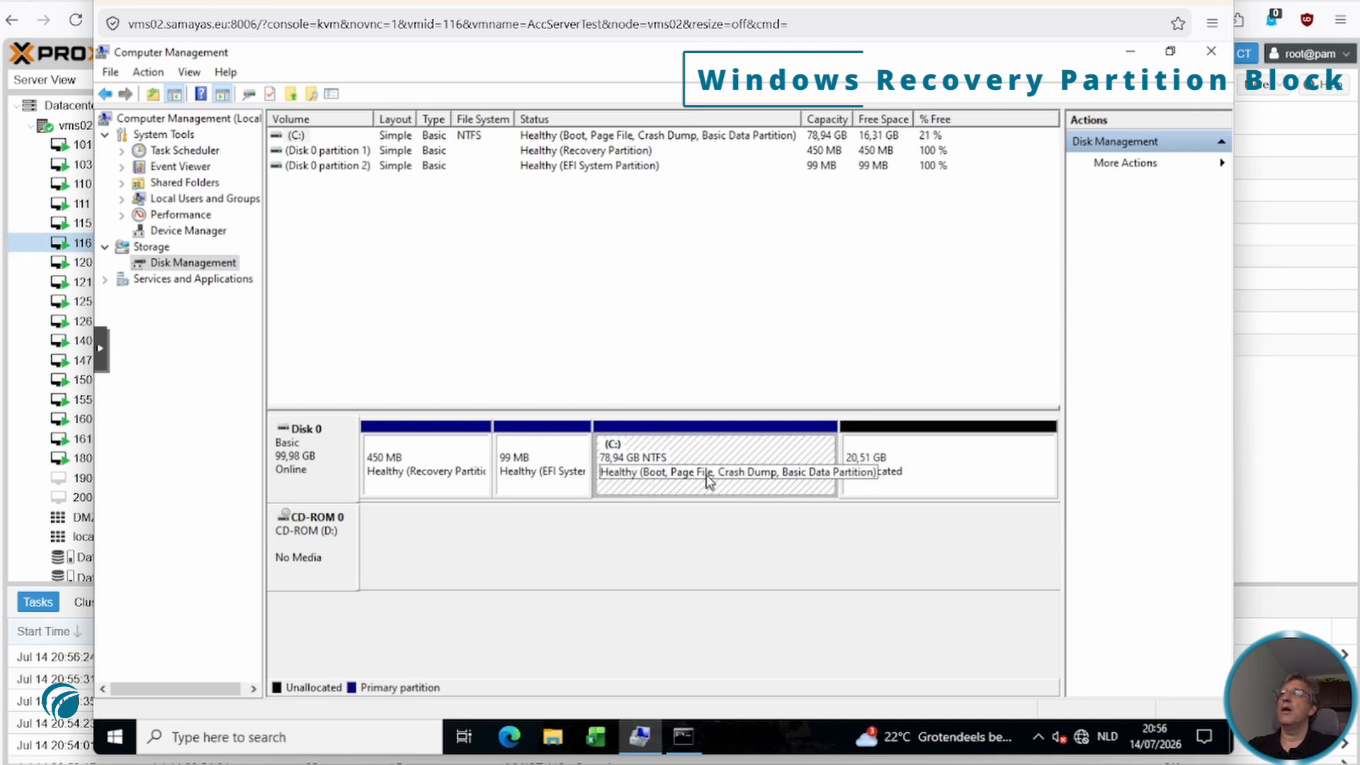
right_click(709, 472)
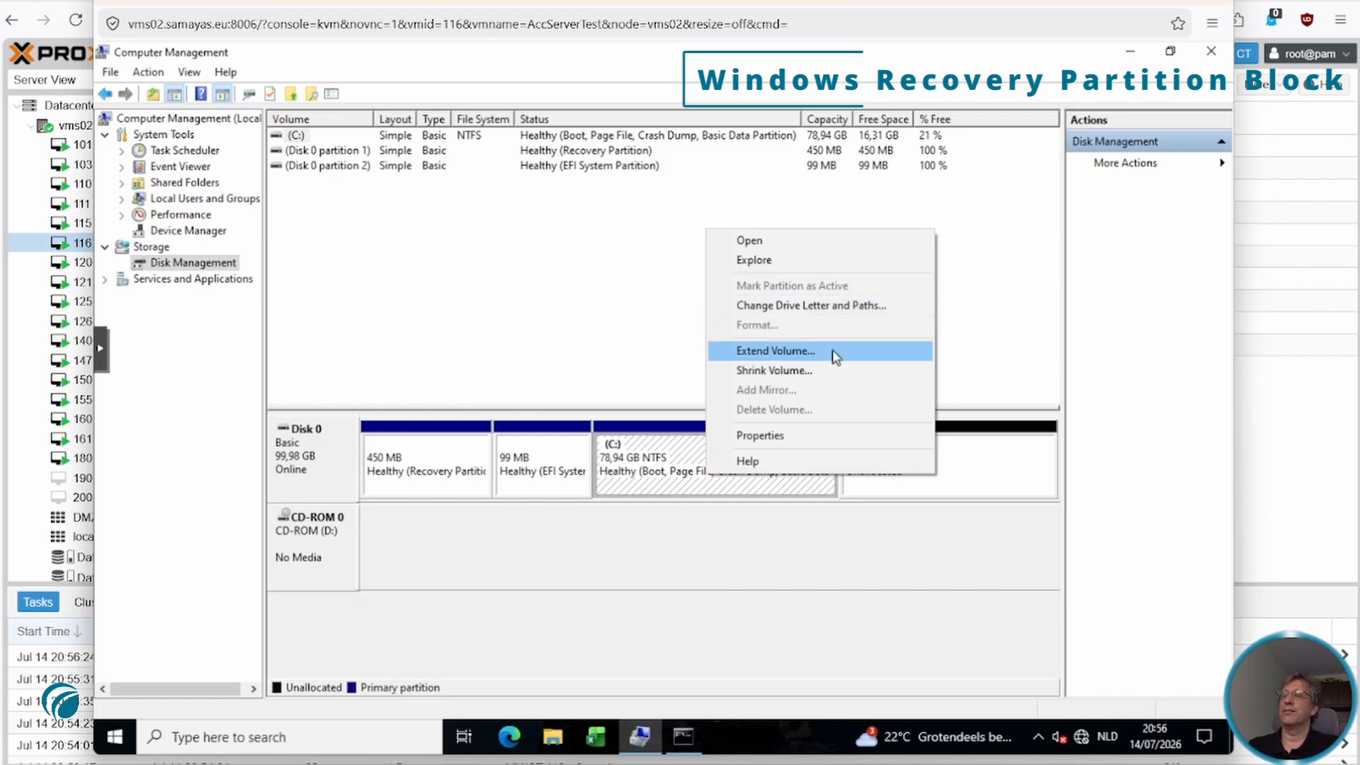
click(696, 449)
right_click(697, 447)
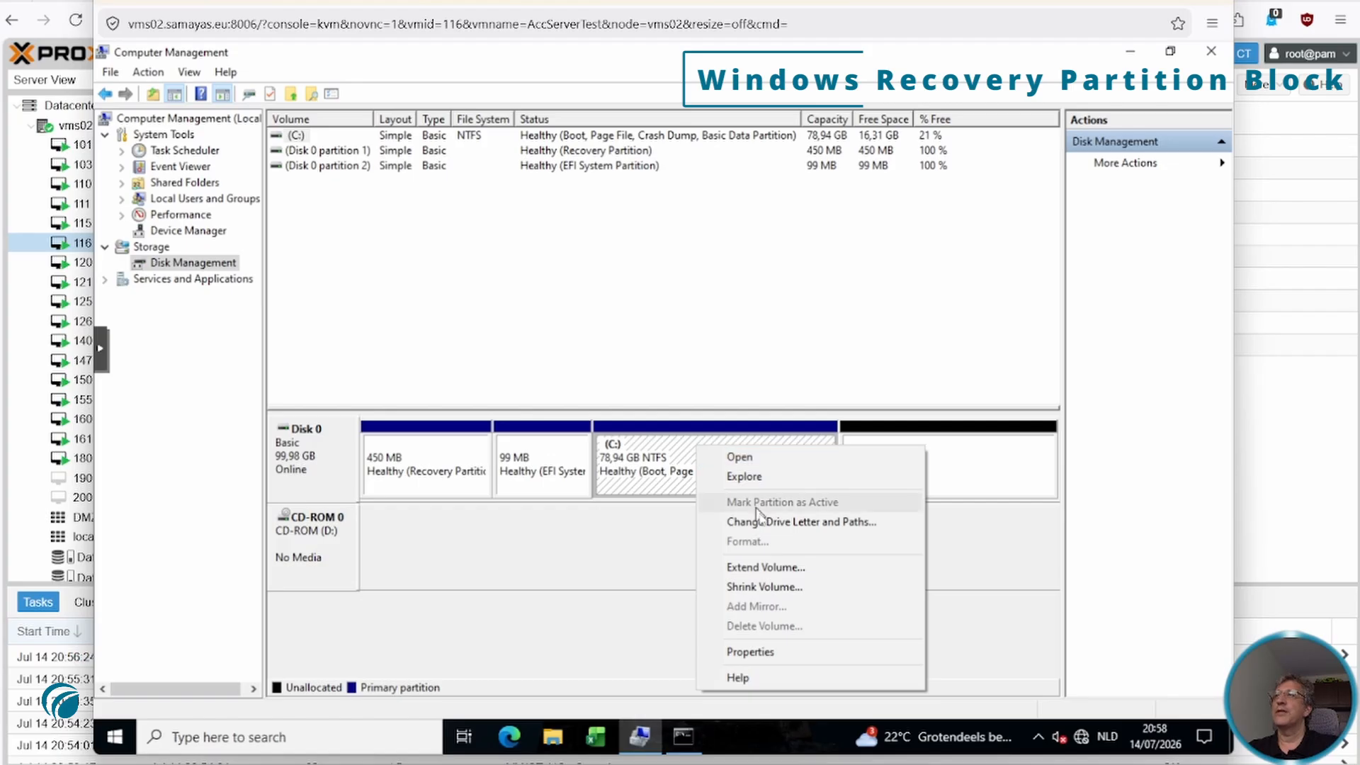
click(805, 571)
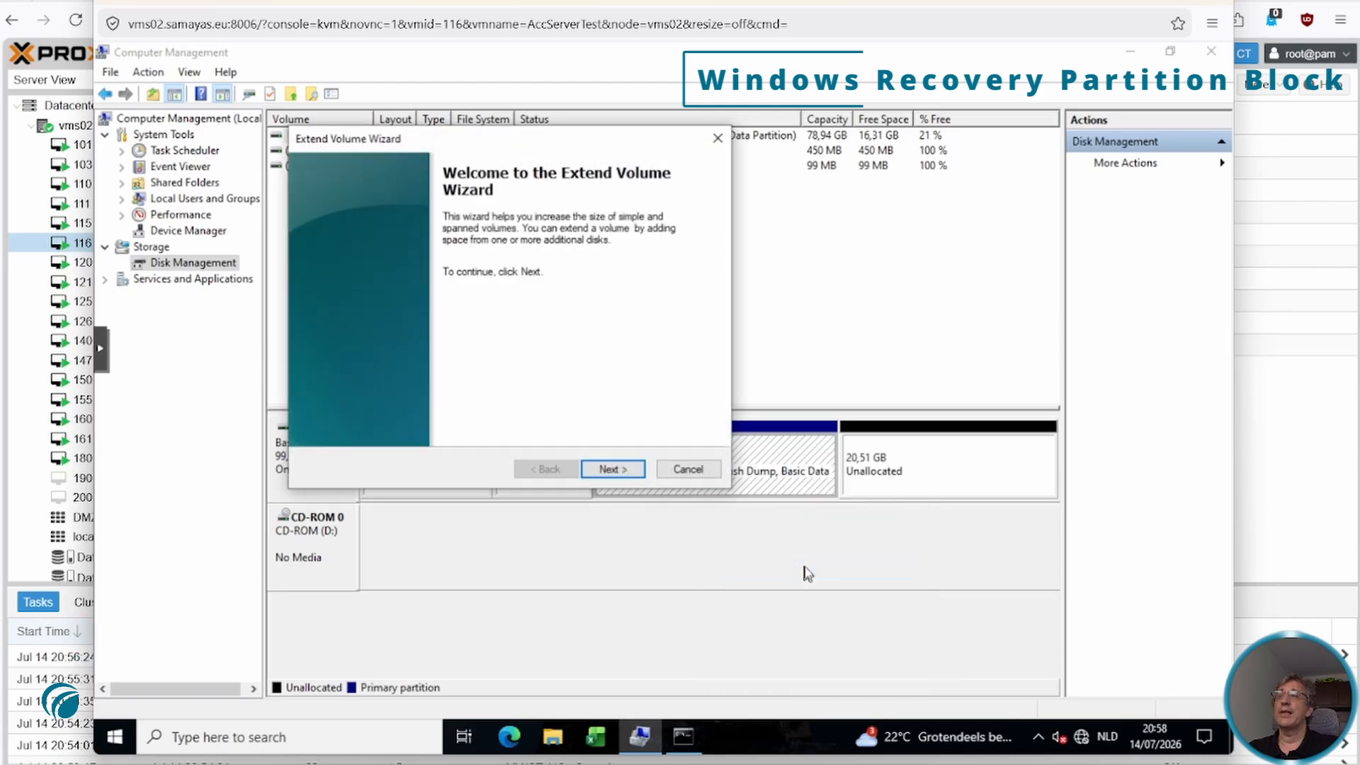
click(609, 469)
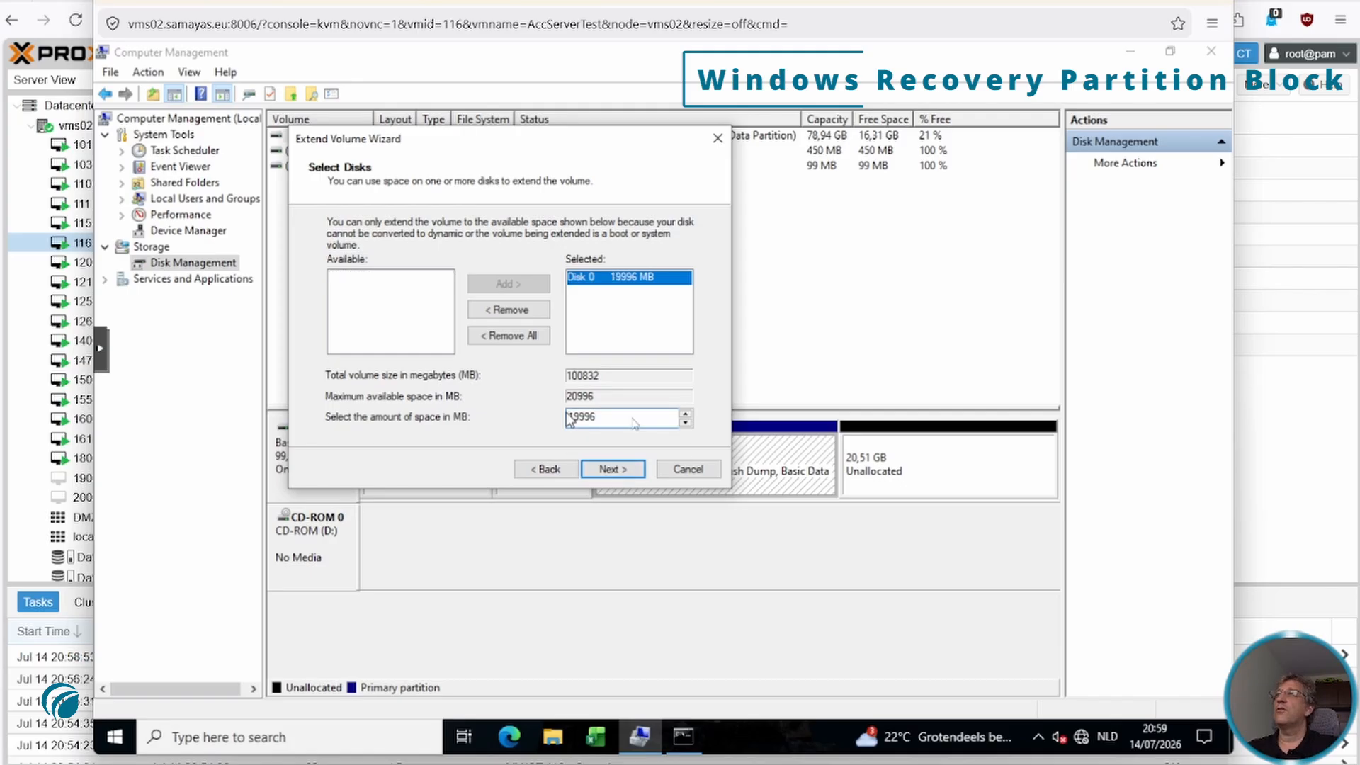
click(612, 472)
click(611, 472)
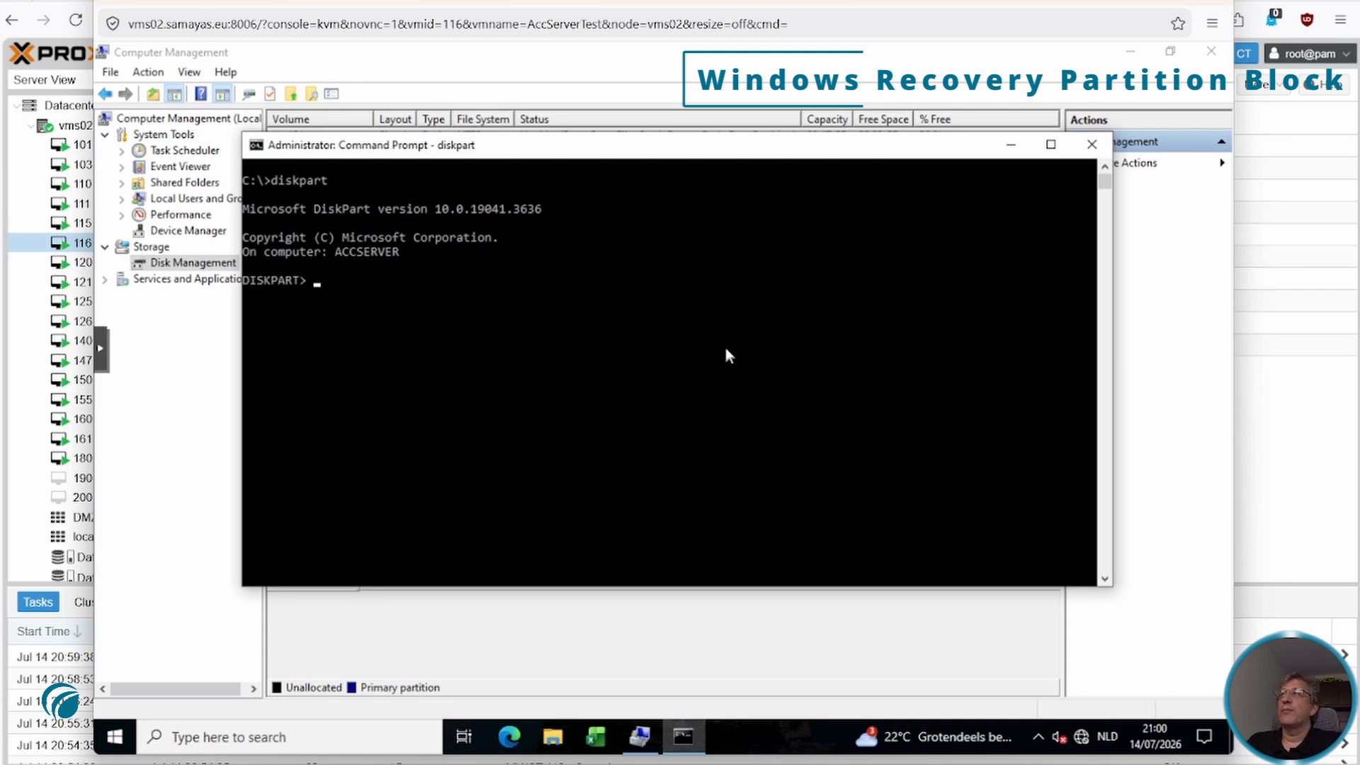
Step: In DiskPart, list the disks, select disk 0 and create a 1000 MB primary partition on it
text(list disk)
key(Return)
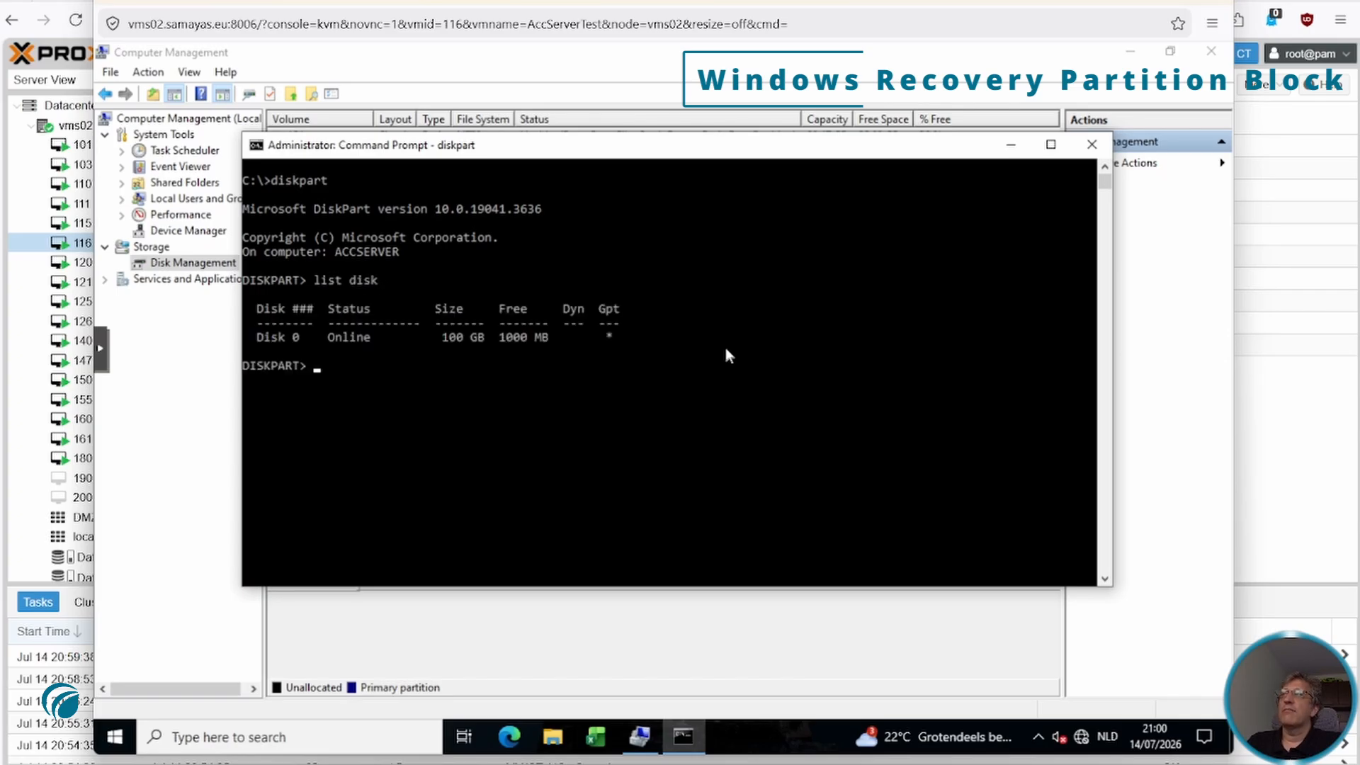
text(select disk 0)
key(Return)
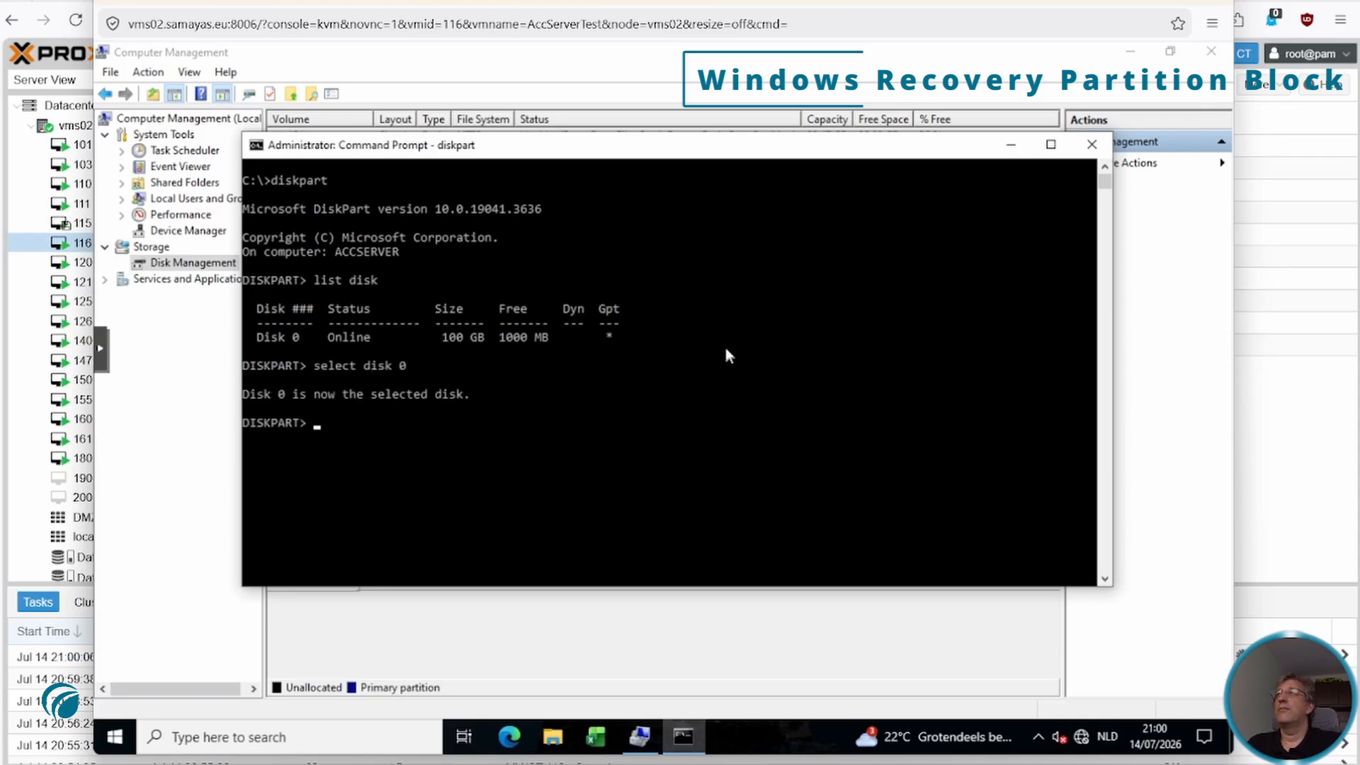
text(create partition primary size=1000)
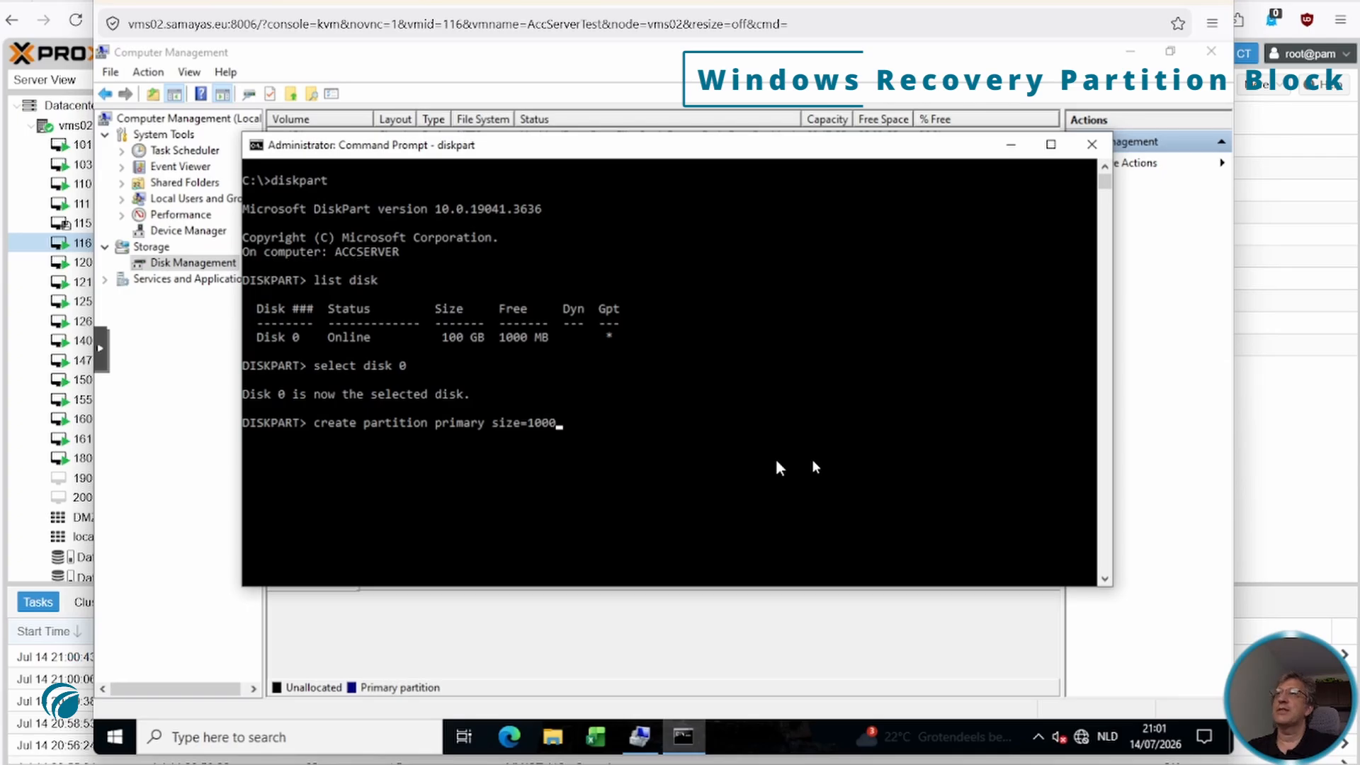
key(Return)
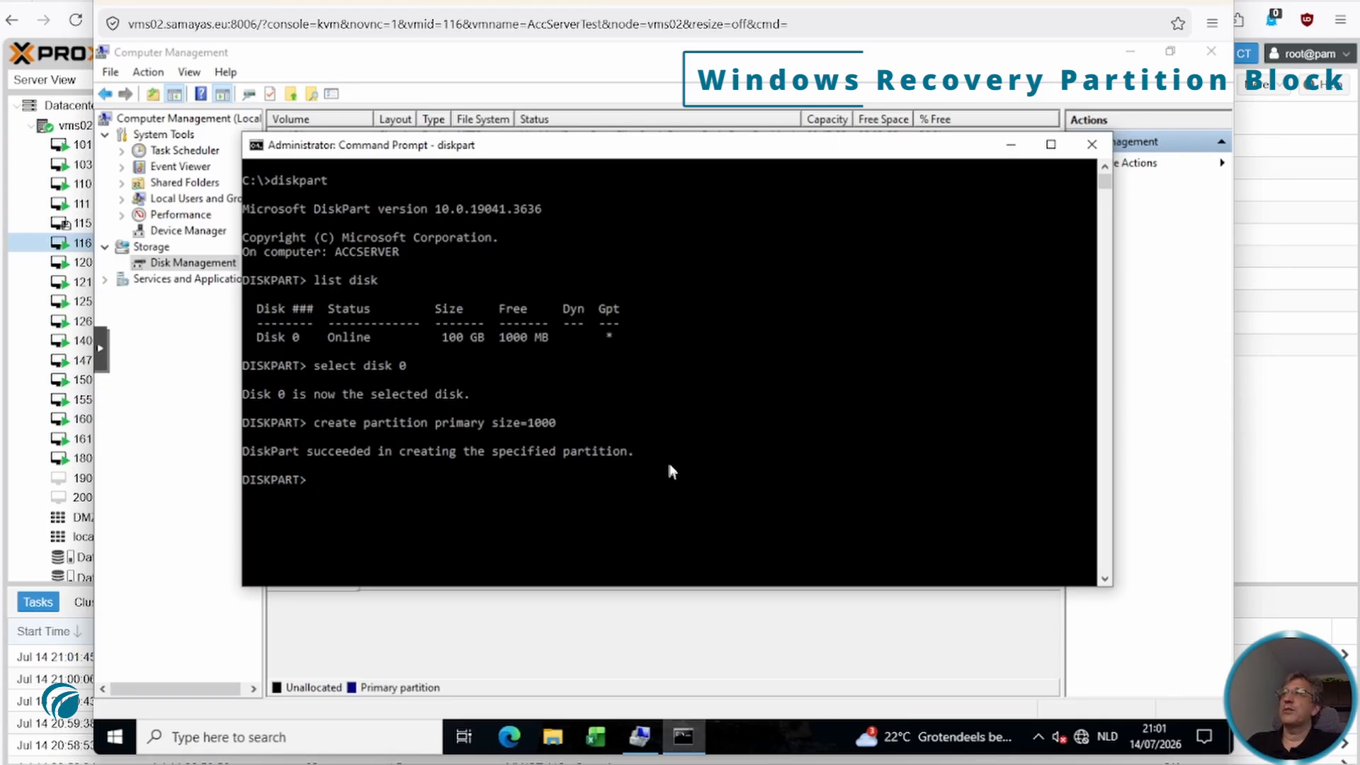
Step: Quick-format the new partition as NTFS with the label "Windows RE tools" and assign it the letter R
text(format quick fs=ntfs label="Windows RE tools")
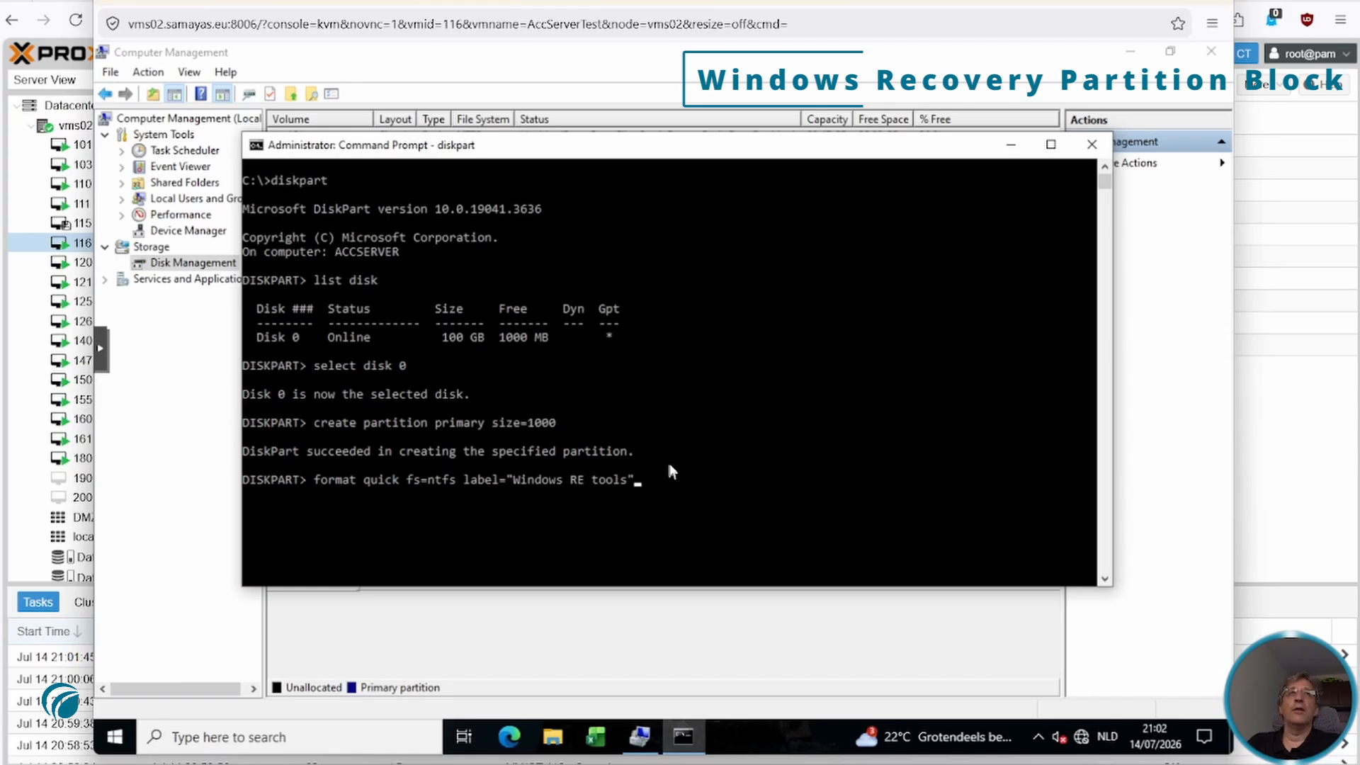
key(Return)
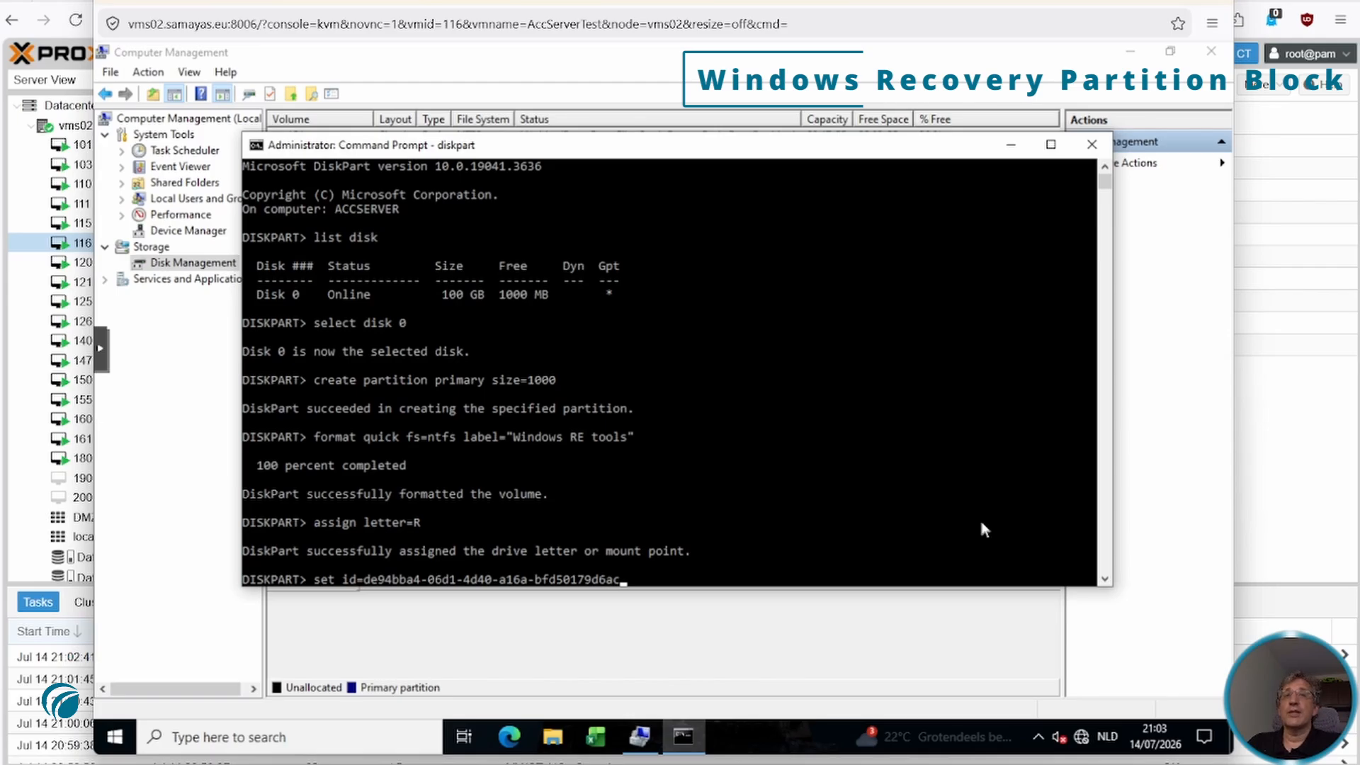
key(Return)
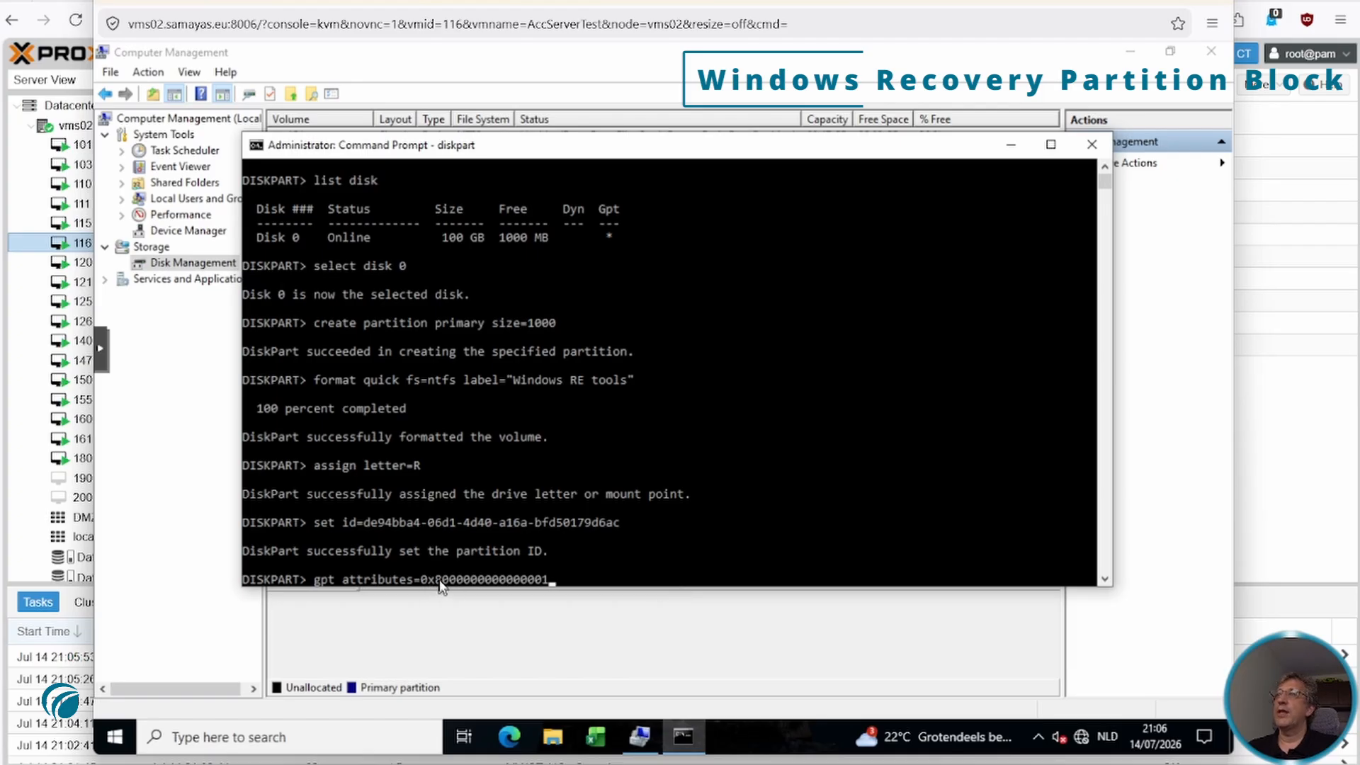
click(673, 566)
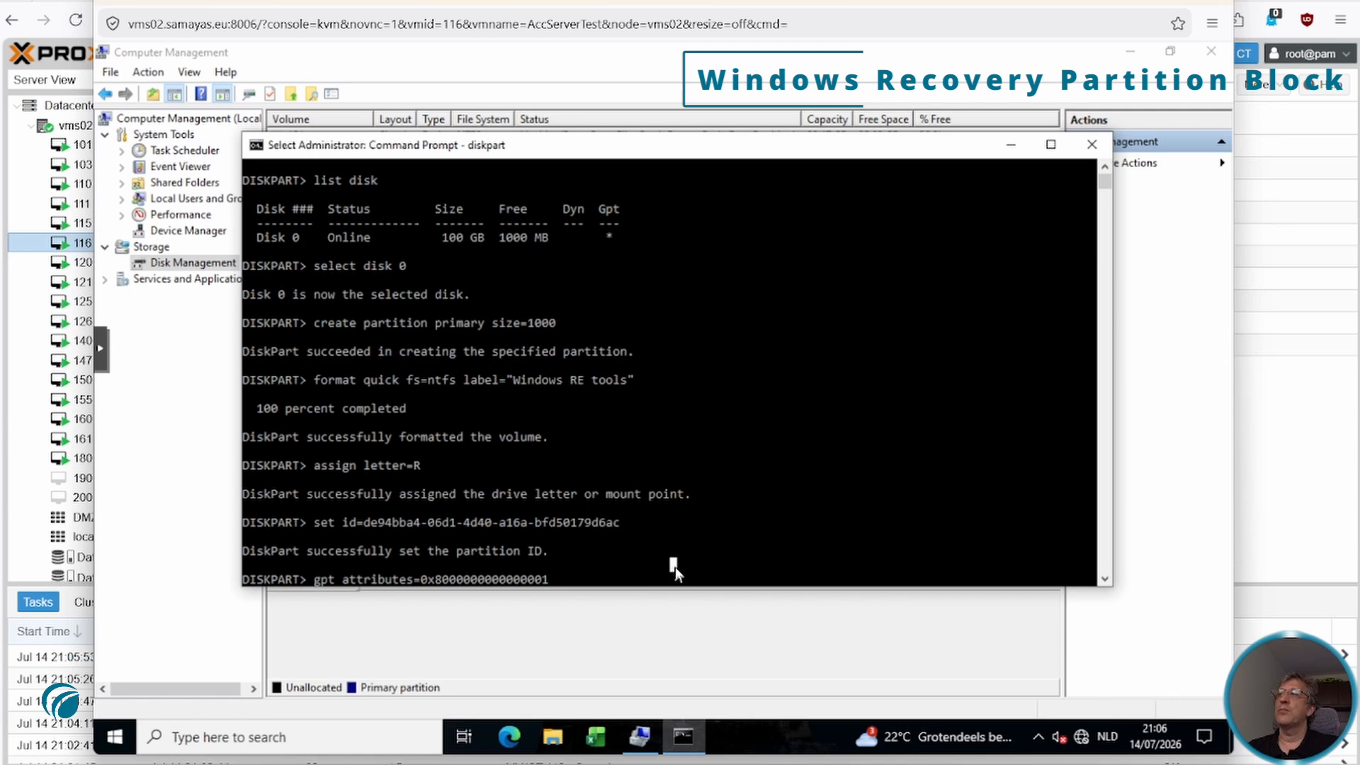
key(Return)
key(Return)
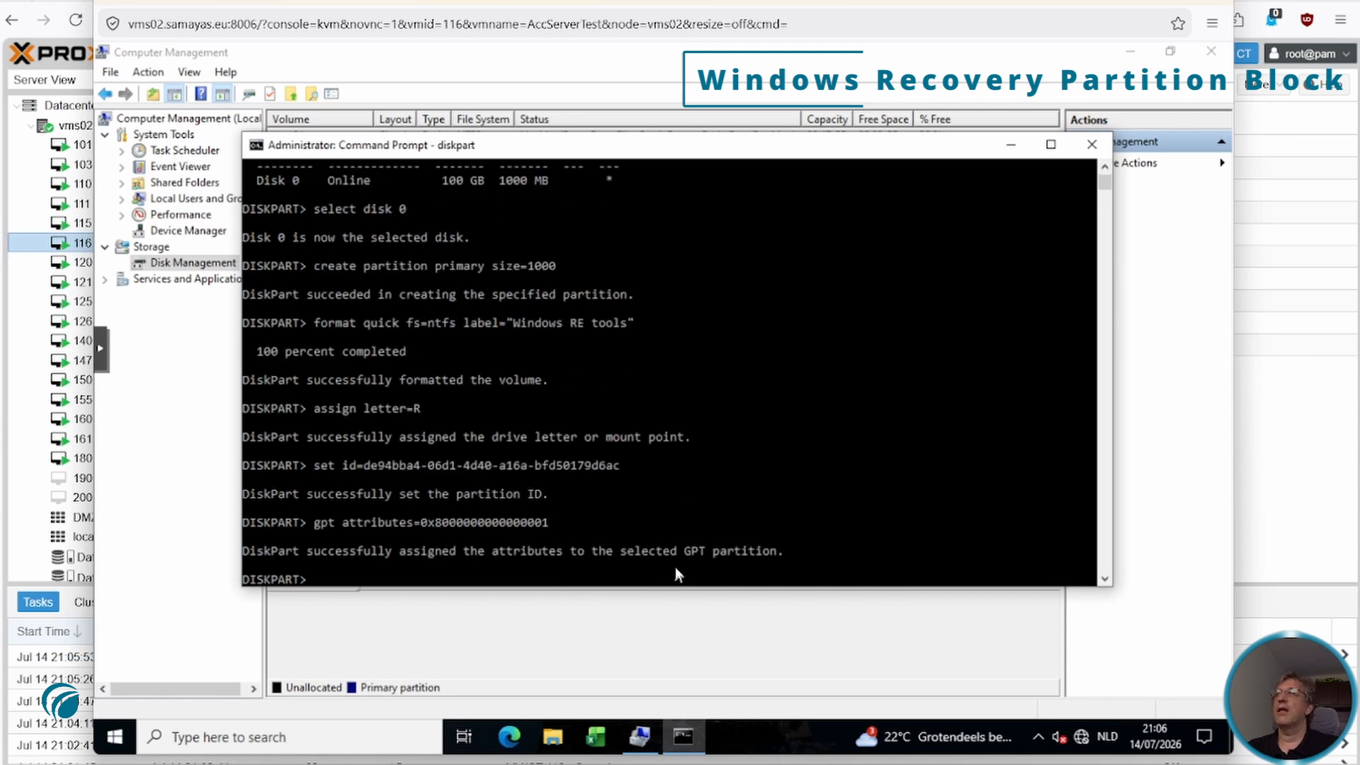
Step: Exit DiskPart, create the folder R:\Recovery\WindowsRE and xcopy c:\windows\system32\Recovery\Winre.wim into it with /h /r /y
text(exit)
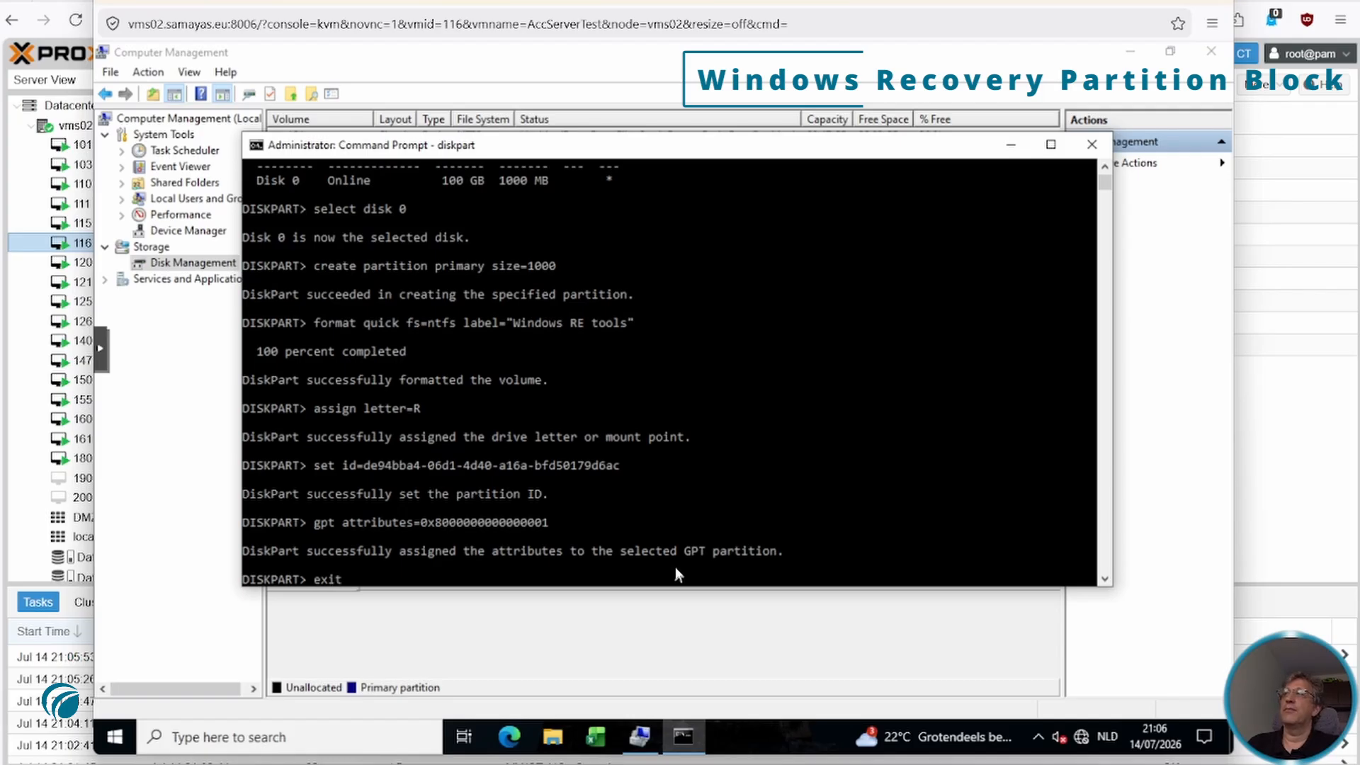
key(Return)
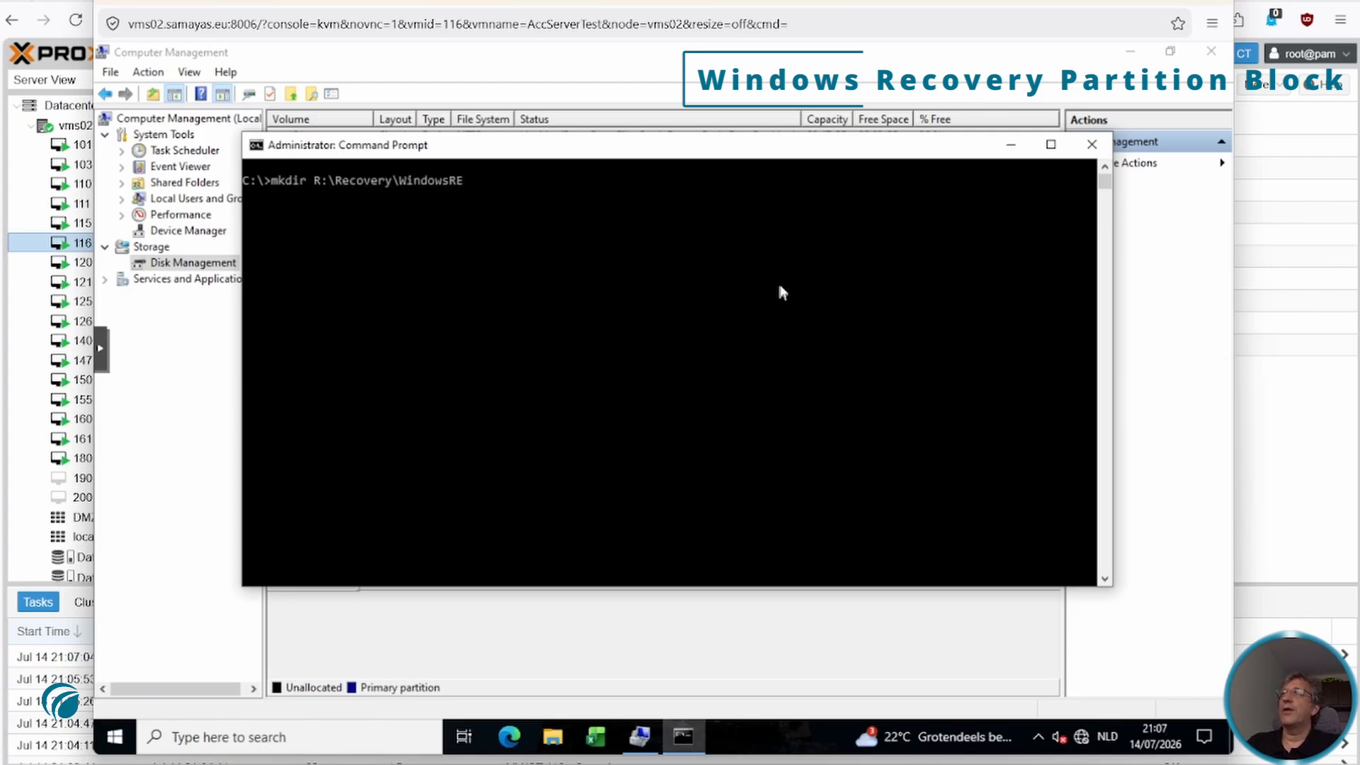
key(Return)
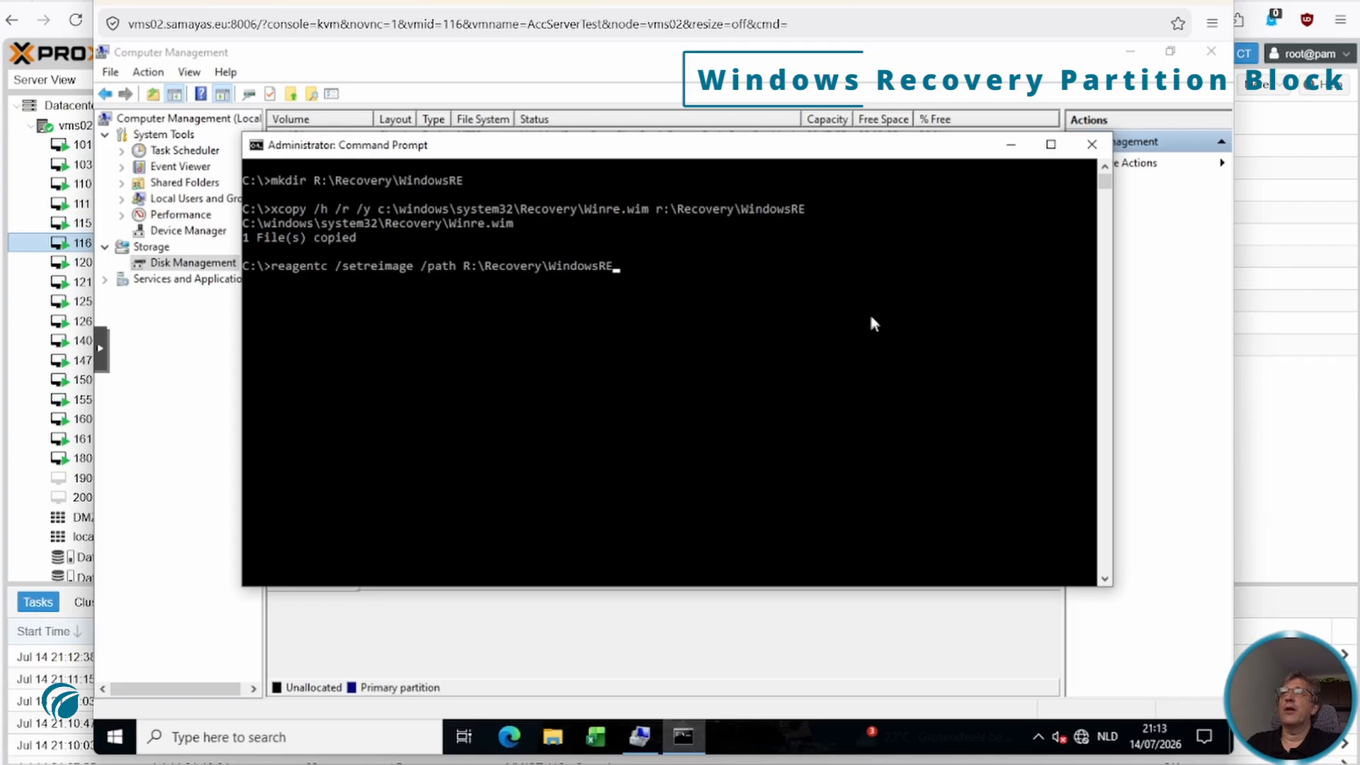
Step: Set the Windows recovery image path to R:\Recovery\WindowsRE with reagentc /setreimage
key(Return)
click(930, 241)
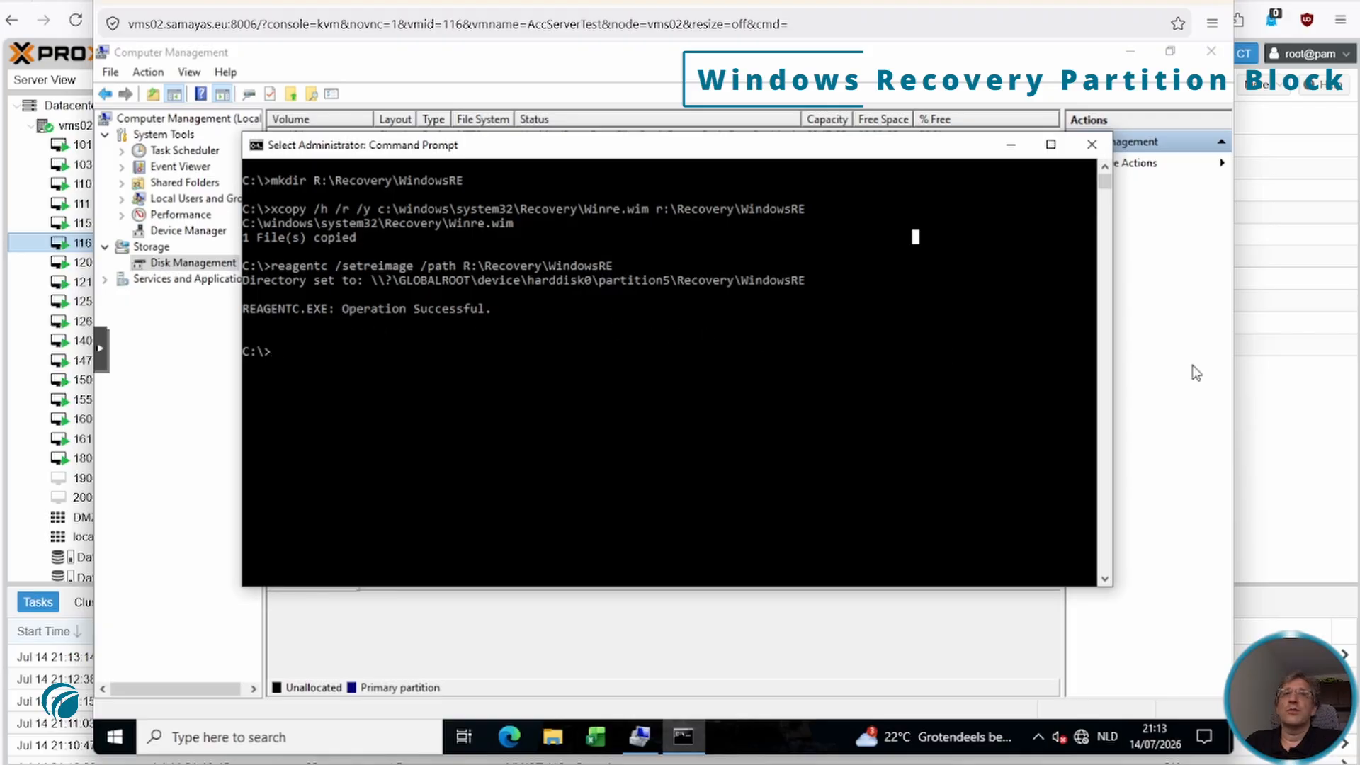
Step: Enable the Windows recovery environment with reagentc /enable and check its configuration with reagentc /info
text(reagentc /enable)
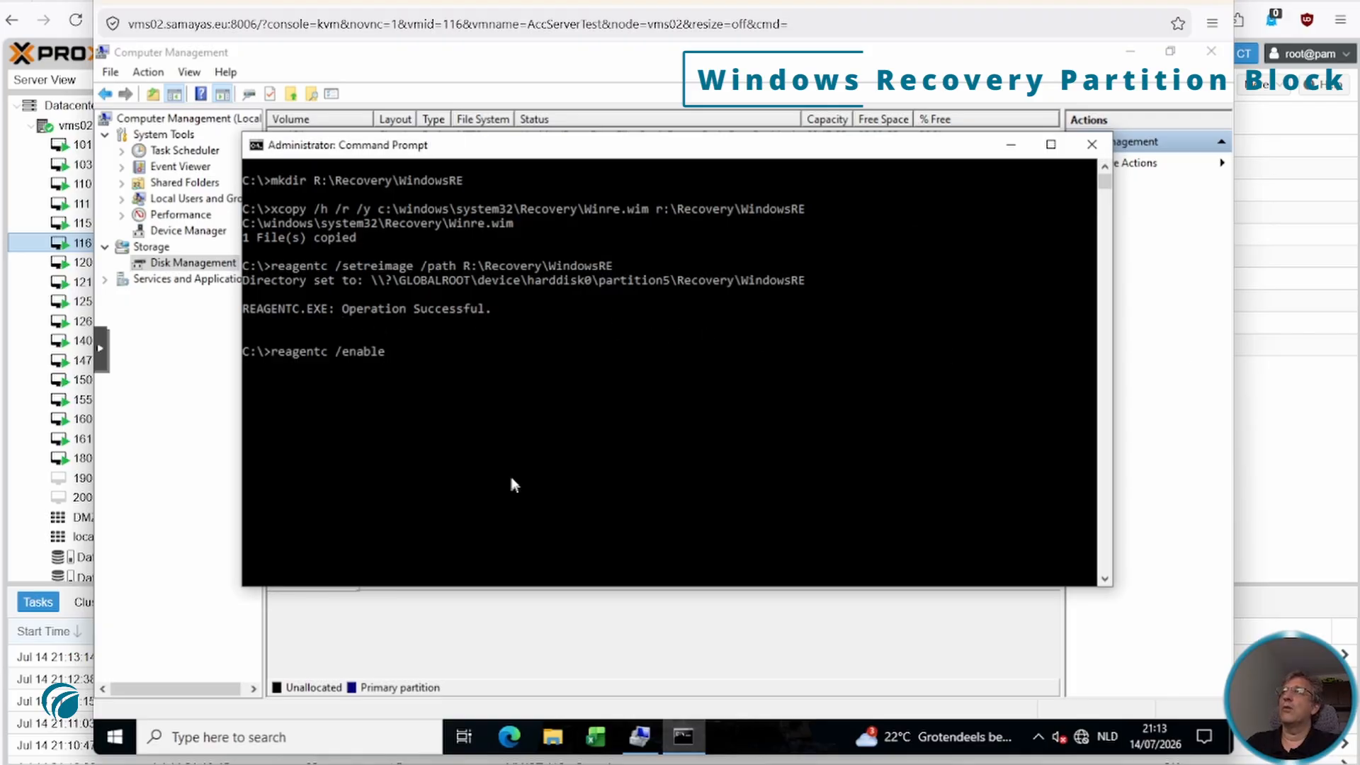
key(Return)
text(reagentc /info)
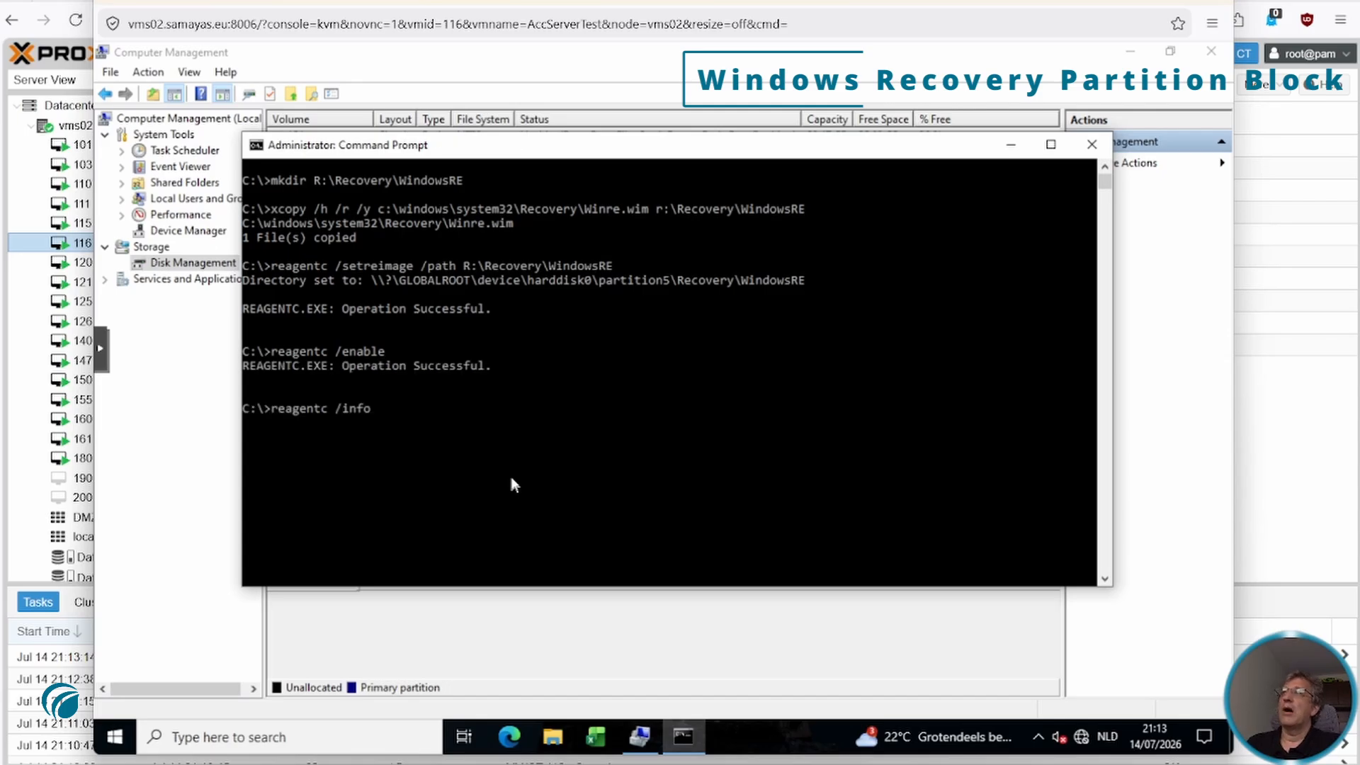
key(Return)
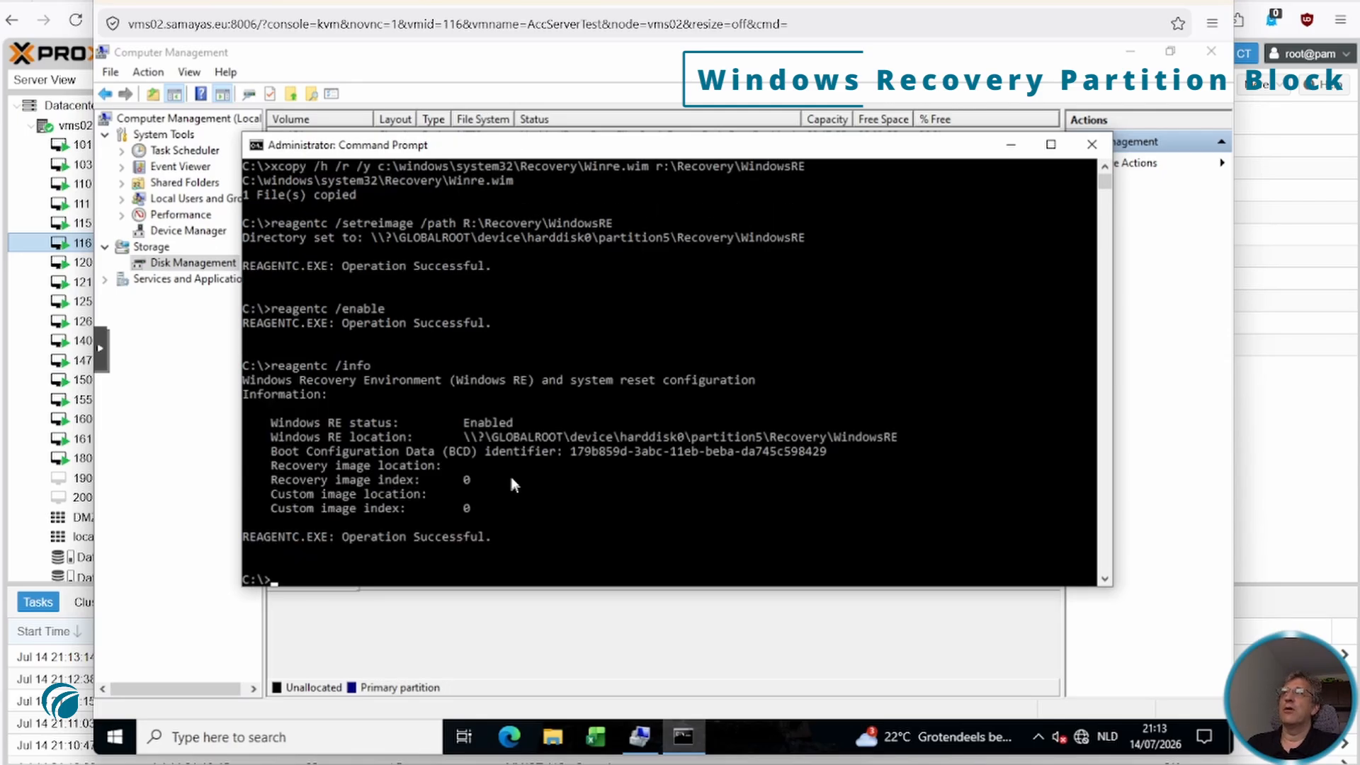